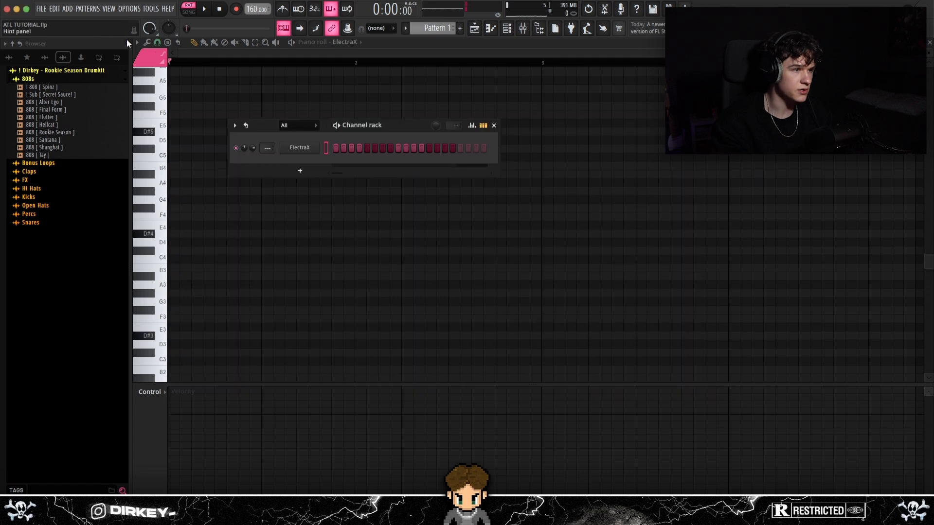
# Step: Set the piano roll's scale highlighting root note to C# with the Minor Natural (Aeolian) scale
pyautogui.click(138, 44)
pyautogui.moveTo(168, 92)
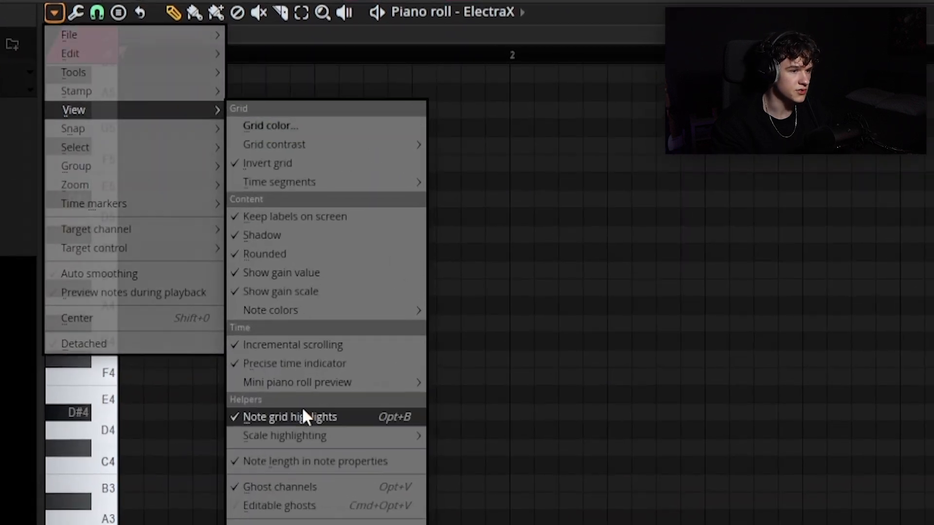
pyautogui.moveTo(234, 246)
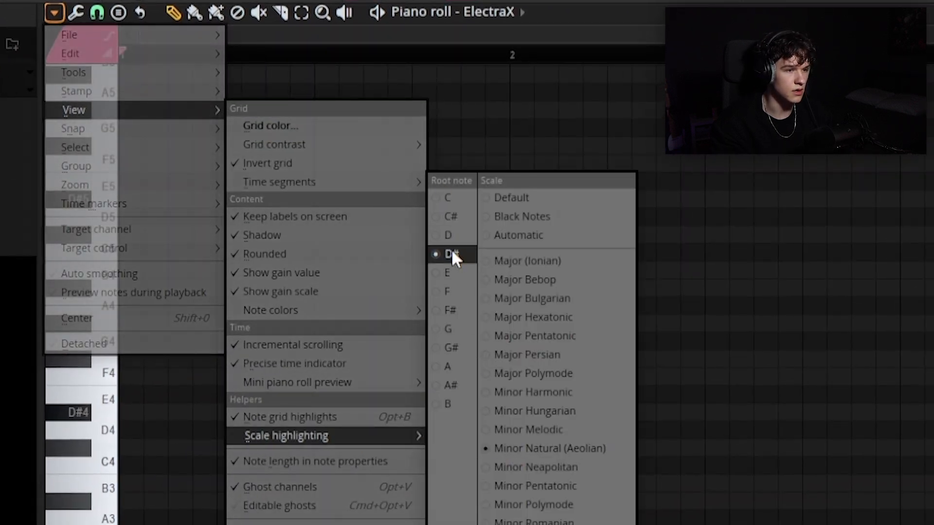
pyautogui.click(451, 217)
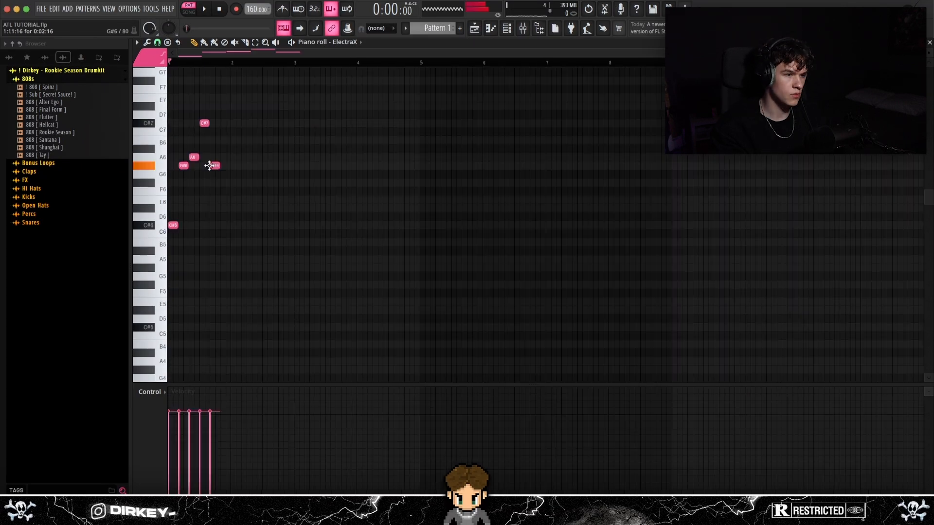
# Step: Complete and play a one-bar melody of C#6, G#6, A6, C#7, G#6 and A6
pyautogui.click(231, 247)
pyautogui.press('space')
pyautogui.click(261, 191)
pyautogui.rightClick(261, 192)
# Step: Duplicate the one-bar melody repeatedly until it fills eight bars
pyautogui.press('super+b')
pyautogui.press('super+b')
pyautogui.press('super+b')
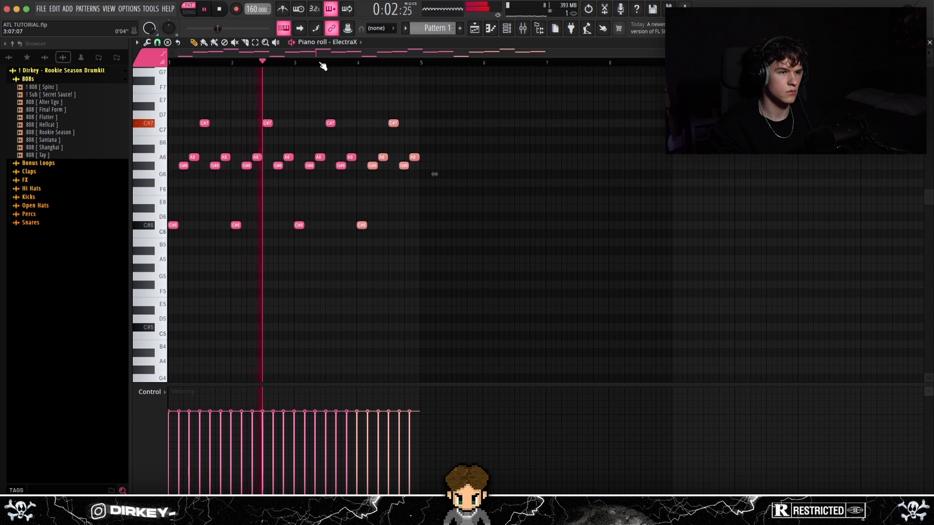
pyautogui.press('super+b')
pyautogui.press('super+b')
pyautogui.press('super+b')
pyautogui.press('super+b')
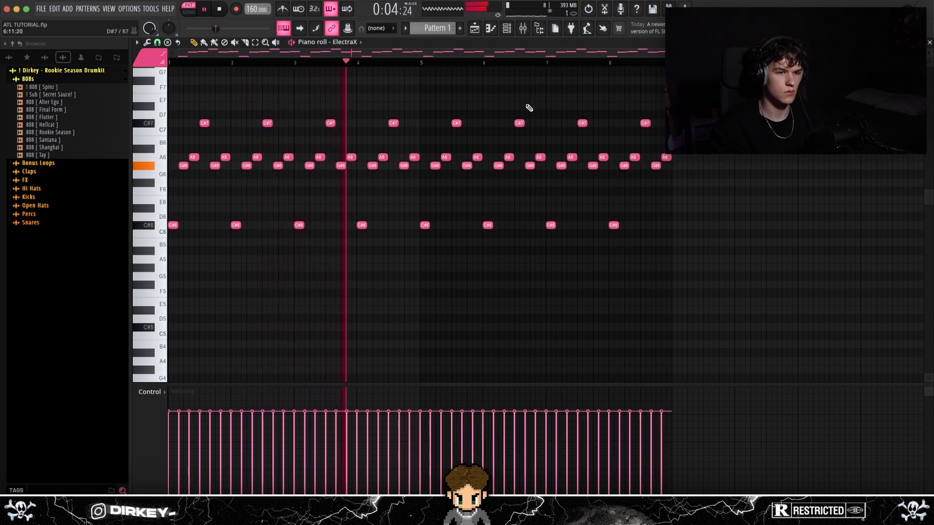
# Step: Randomize the levels of the melody notes with the piano roll Randomizer
pyautogui.hotkey('alt', 'r')
pyautogui.moveTo(445, 291); pyautogui.dragTo(444, 285)
pyautogui.click(434, 288)
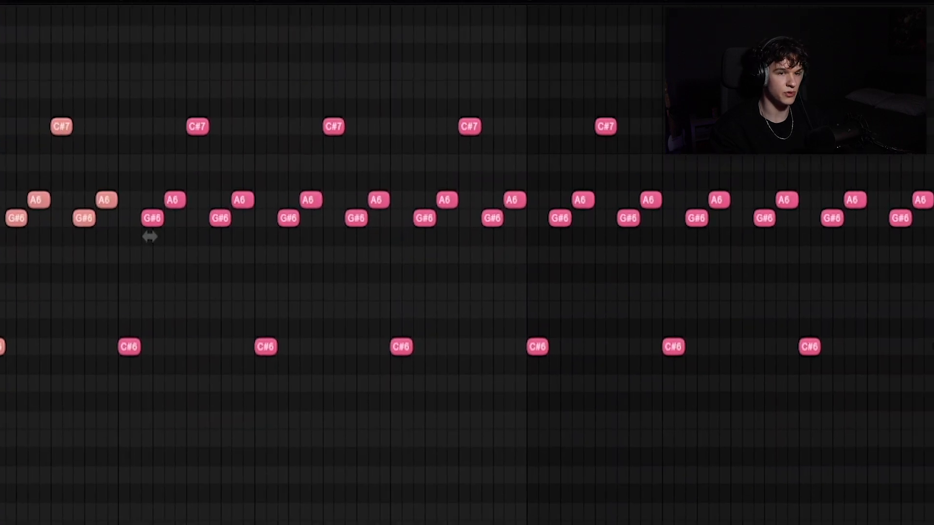
# Step: Examine the piano roll's snap setting and the pitches of the melody notes in the first bar
pyautogui.click(157, 42)
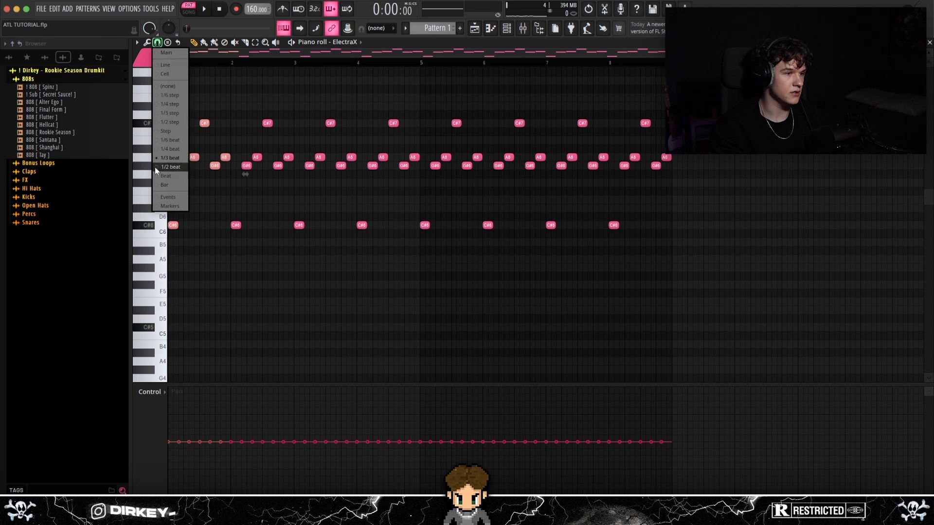
pyautogui.click(199, 62)
pyautogui.scroll(5, 194, 61)
pyautogui.moveTo(187, 53); pyautogui.dragTo(152, 56)
pyautogui.moveTo(184, 95)
pyautogui.mouseDown()
pyautogui.moveTo(320, 243)
pyautogui.moveTo(346, 244)
pyautogui.mouseUp()
pyautogui.keyDown('super'); pyautogui.click(185, 225); pyautogui.keyUp('super')
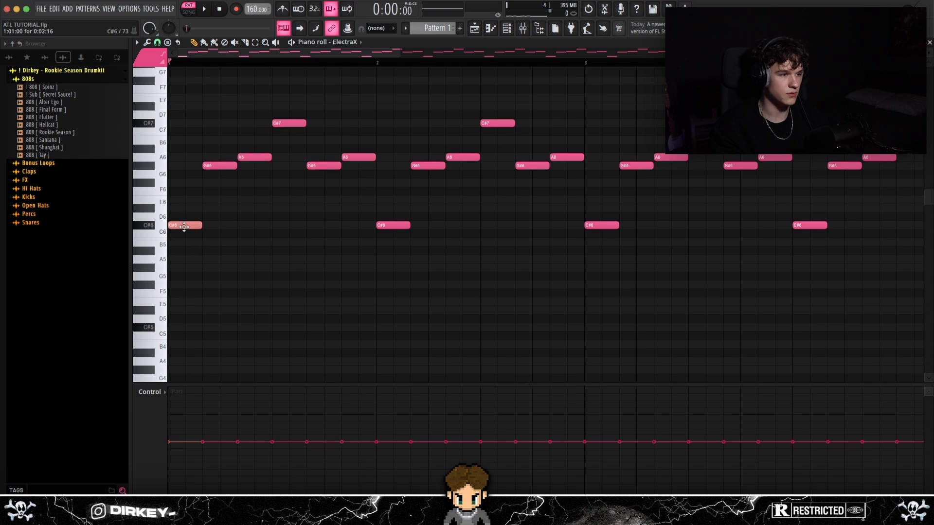
pyautogui.scroll(2, 170, 231)
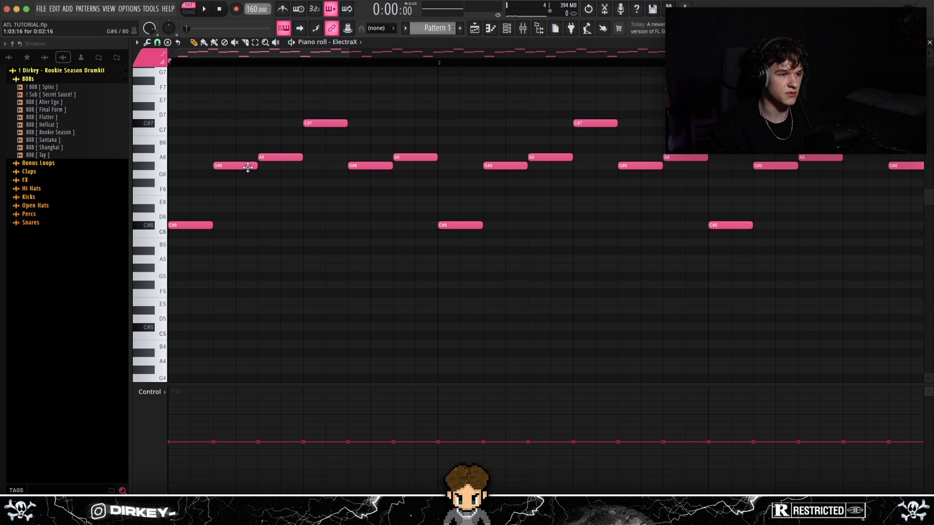
pyautogui.moveTo(205, 153); pyautogui.dragTo(226, 171)
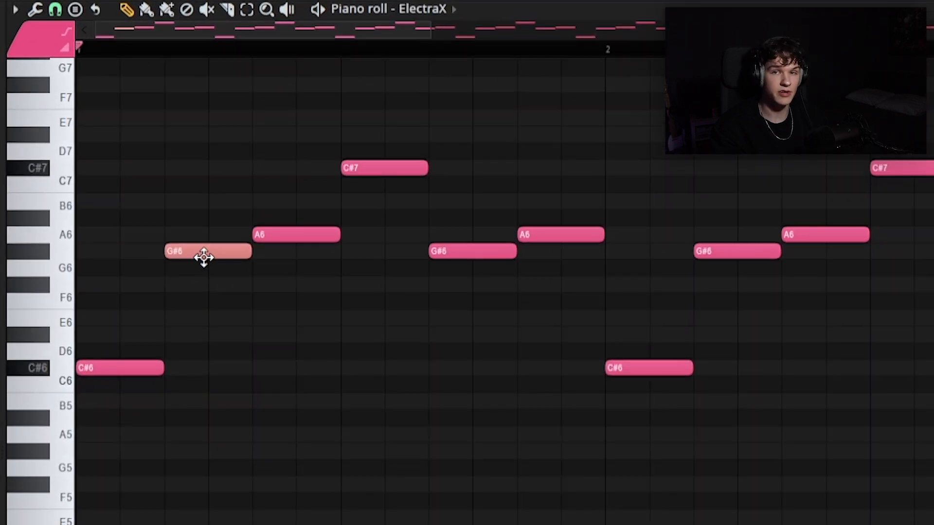
pyautogui.moveTo(207, 258)
pyautogui.mouseDown()
pyautogui.moveTo(253, 267)
pyautogui.moveTo(209, 251)
pyautogui.mouseUp()
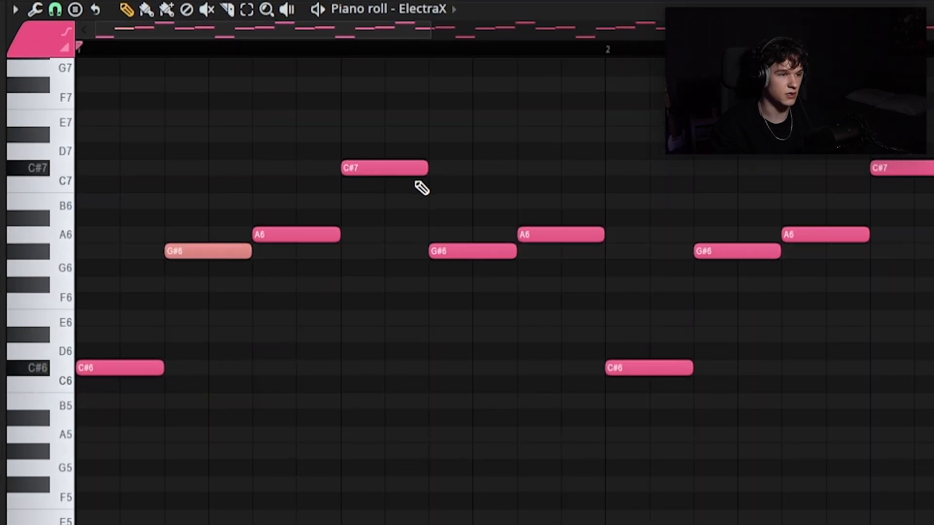
pyautogui.click(353, 167)
pyautogui.hotkey('ctrl', 'Down')
pyautogui.hotkey('ctrl', 'Up')
pyautogui.moveTo(463, 229)
pyautogui.mouseDown()
pyautogui.moveTo(490, 258)
pyautogui.moveTo(529, 247)
pyautogui.mouseUp()
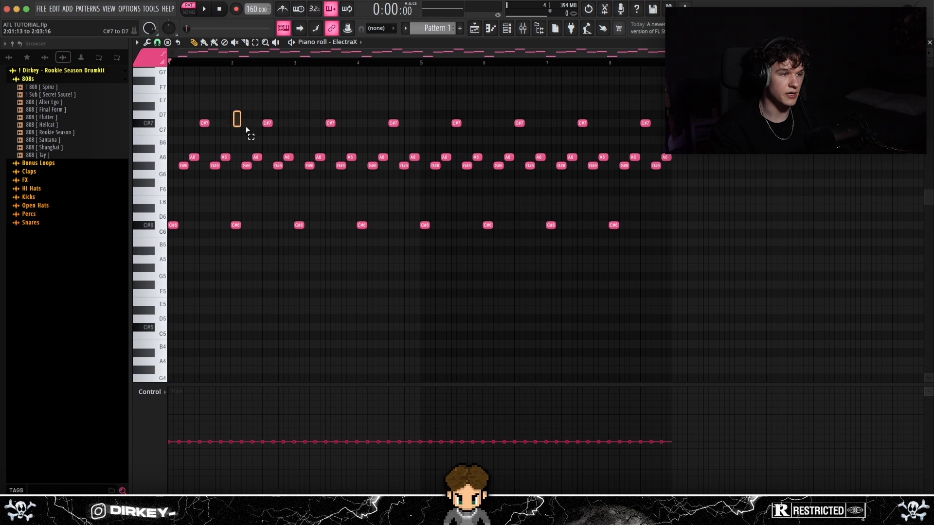
pyautogui.moveTo(246, 127); pyautogui.dragTo(716, 257)
pyautogui.keyDown('ctrl'); pyautogui.click(665, 72); pyautogui.keyUp('ctrl')
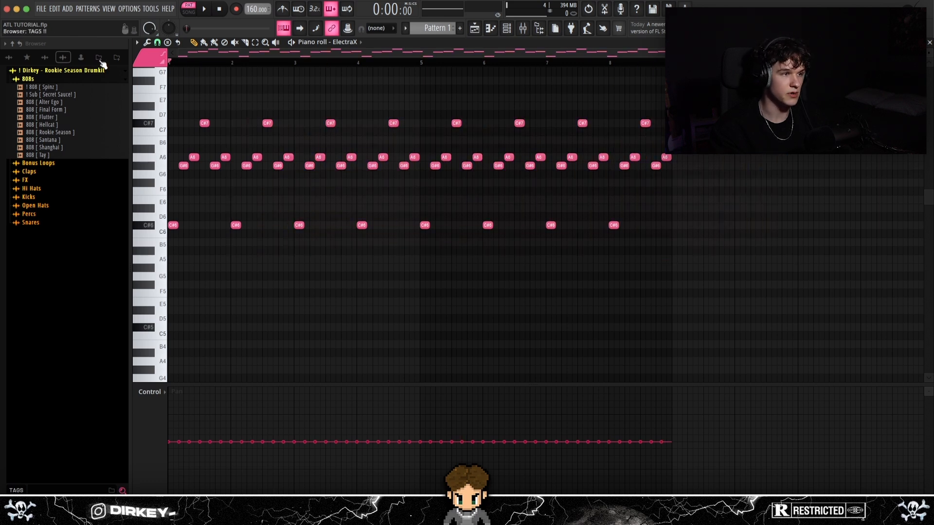
# Step: While the melody plays, switch off SYNT3 in ElectraX's Bouncing Lead patch and set the master FX mix to 2
pyautogui.press('space')
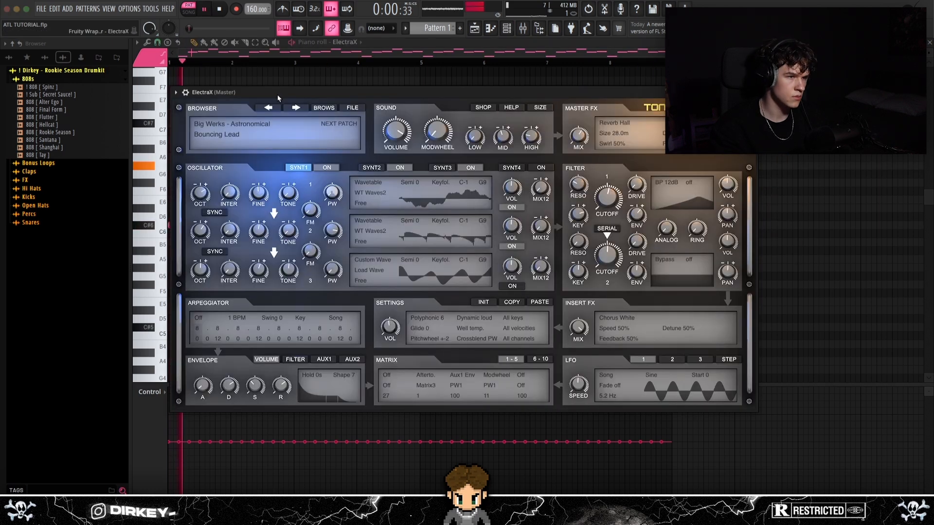
pyautogui.click(401, 168)
pyautogui.click(401, 168)
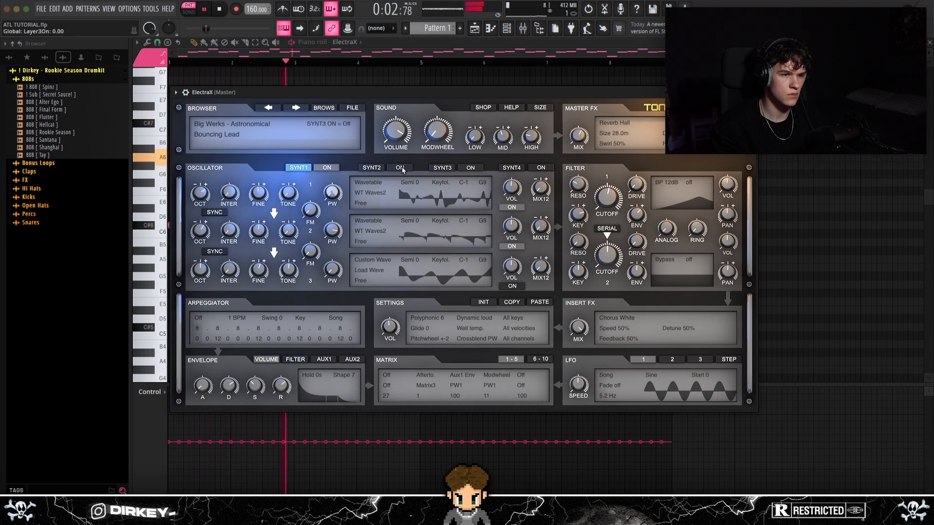
pyautogui.click(371, 167)
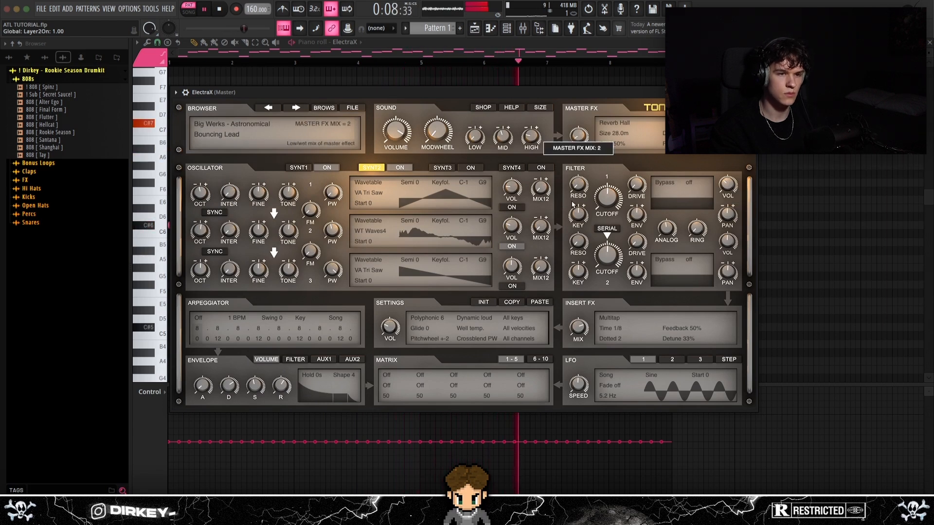
pyautogui.click(301, 169)
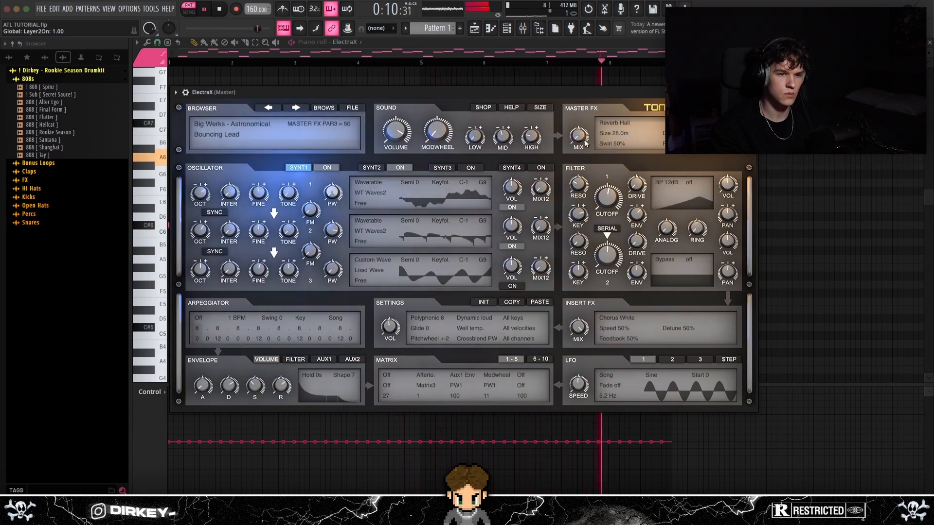
pyautogui.moveTo(397, 134)
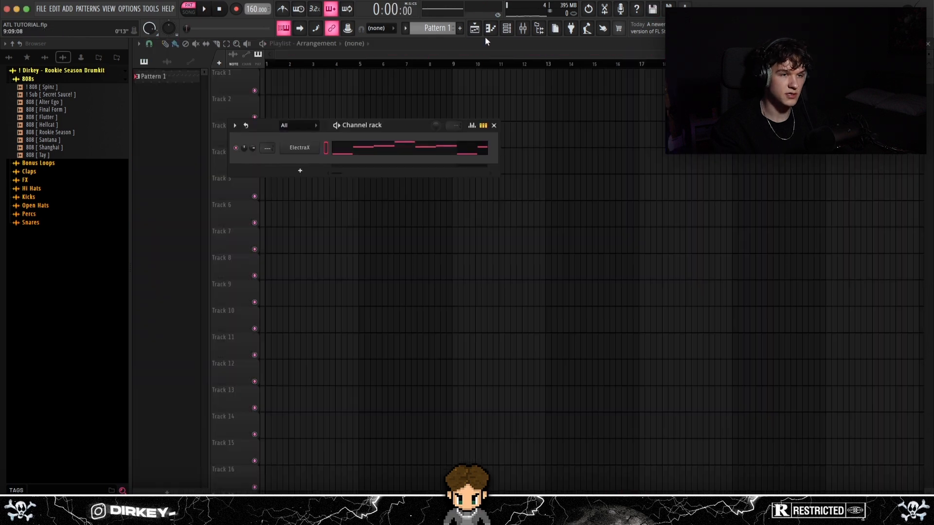
# Step: Render the eight-bar pattern from the Master mixer track to a 32-bit float stereo WAV
pyautogui.click(522, 28)
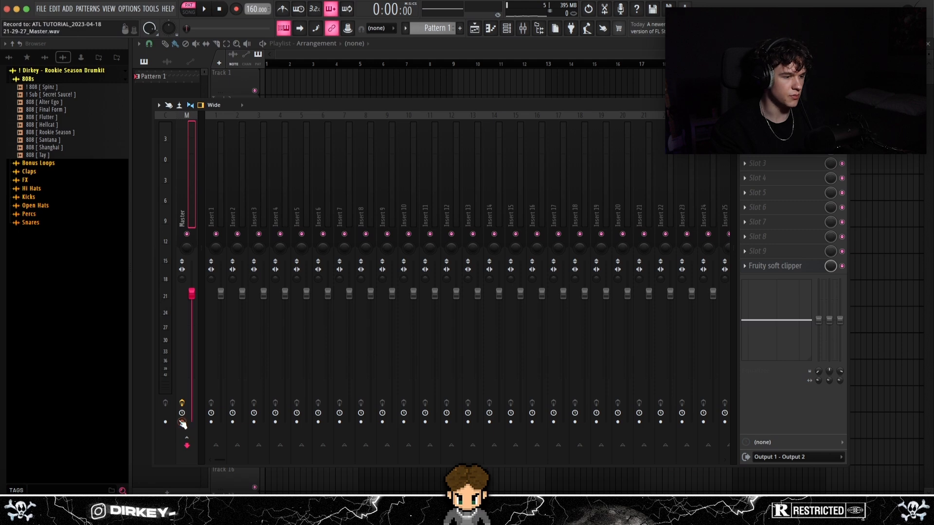
pyautogui.click(182, 422)
pyautogui.click(539, 335)
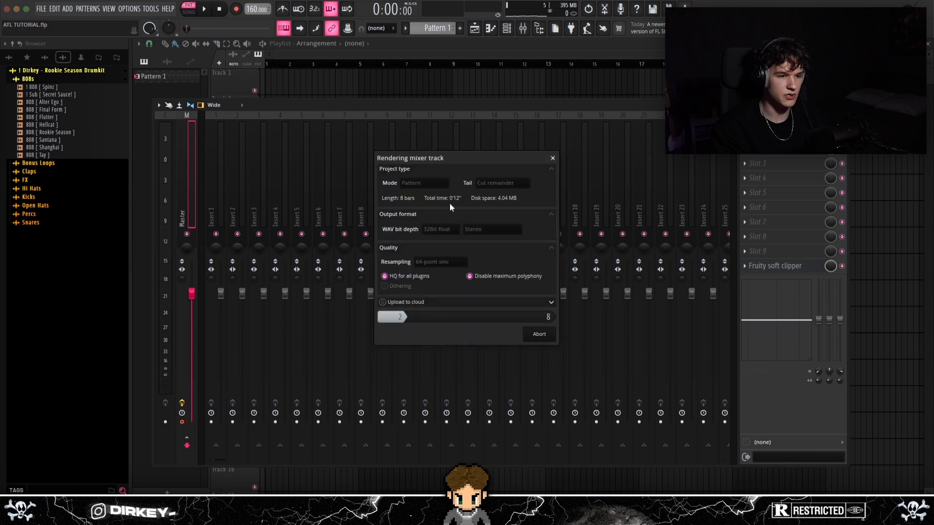
# Step: Place the rendered master audio clip on Track 1, spanning eight bars from bar 1
pyautogui.click(167, 62)
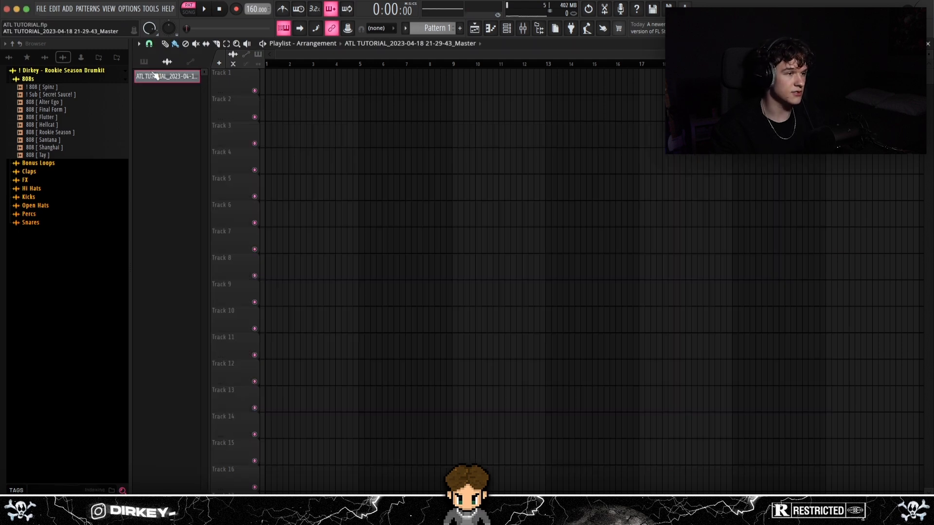
pyautogui.click(302, 81)
pyautogui.moveTo(350, 79); pyautogui.dragTo(315, 80)
pyautogui.moveTo(287, 104); pyautogui.dragTo(304, 90)
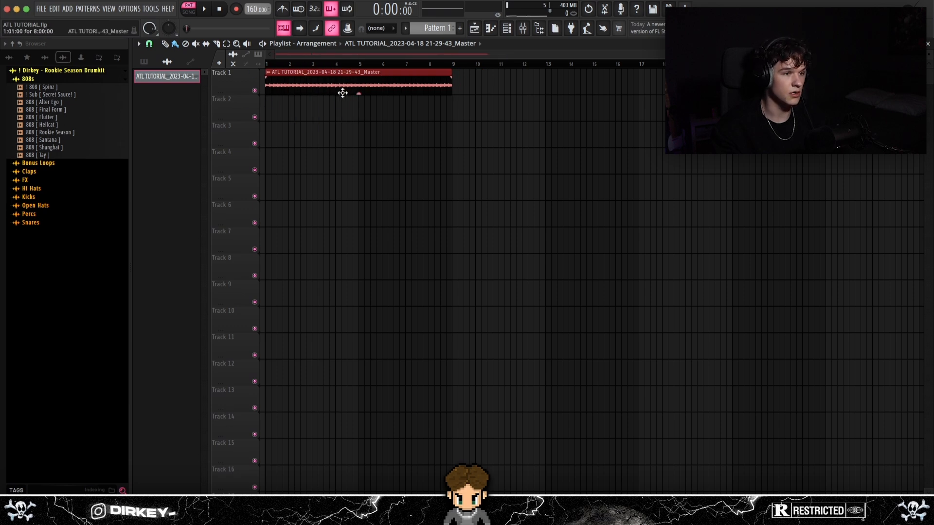
# Step: Set the rendered clip's channel pitch to -1200 cents while the playlist plays
pyautogui.press('space')
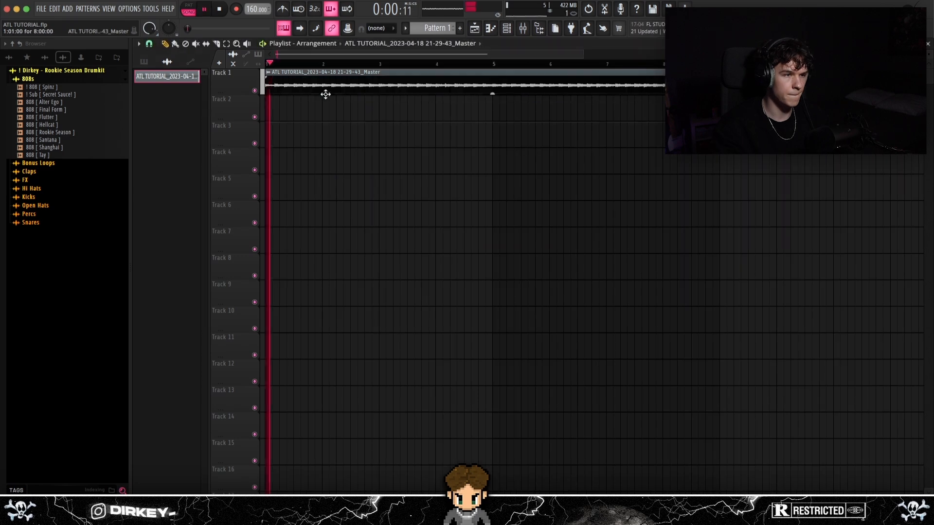
pyautogui.doubleClick(337, 90)
pyautogui.moveTo(382, 127); pyautogui.dragTo(382, 185)
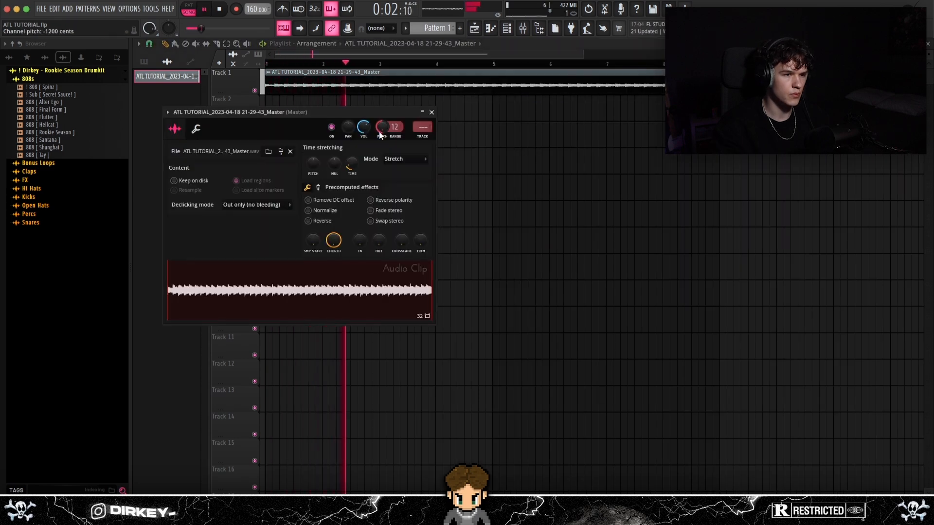
pyautogui.moveTo(364, 113); pyautogui.dragTo(393, 145)
pyautogui.press('space')
# Step: Copy the rendered clip onto Track 2 and make the copy unique
pyautogui.moveTo(284, 82); pyautogui.dragTo(295, 115)
pyautogui.click(268, 102)
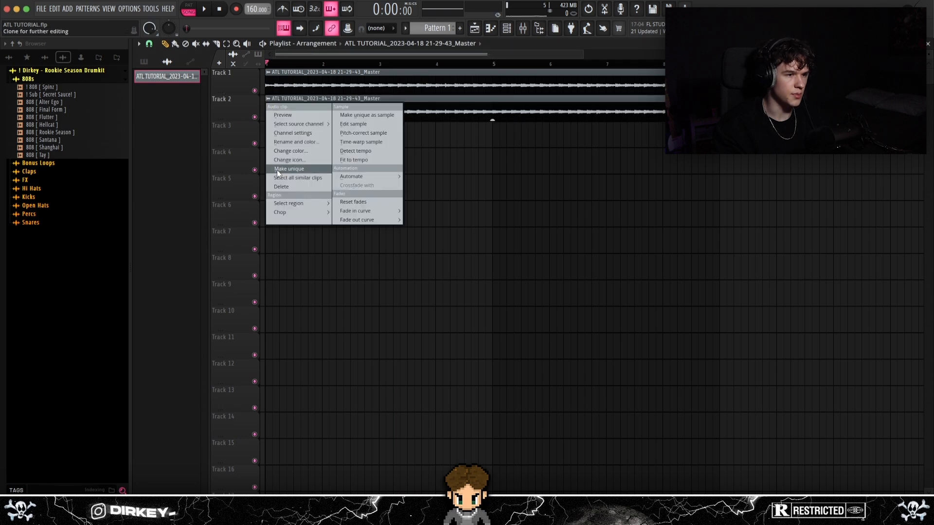
pyautogui.click(287, 167)
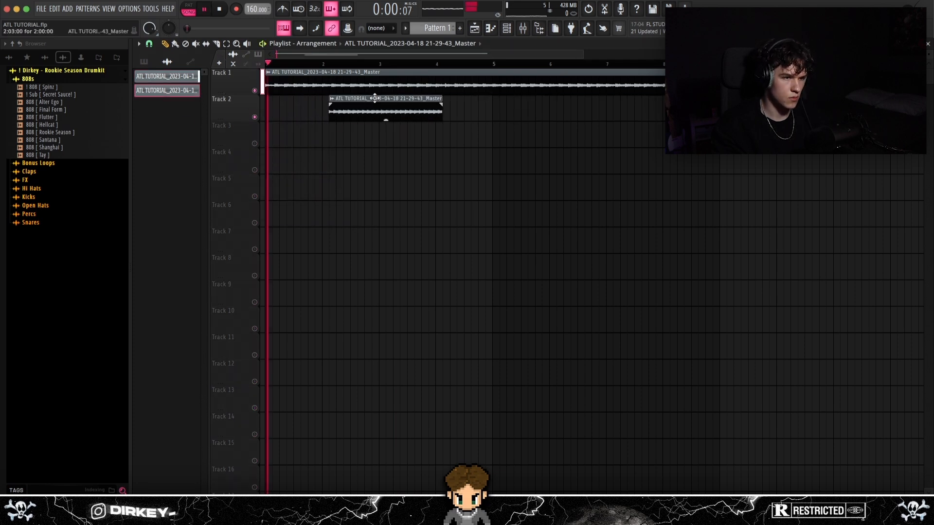
# Step: Position the two-bar Track 2 clip at bar 3 and shape its fade-in as a single curve
pyautogui.moveTo(375, 98); pyautogui.dragTo(422, 104)
pyautogui.rightClick(400, 112)
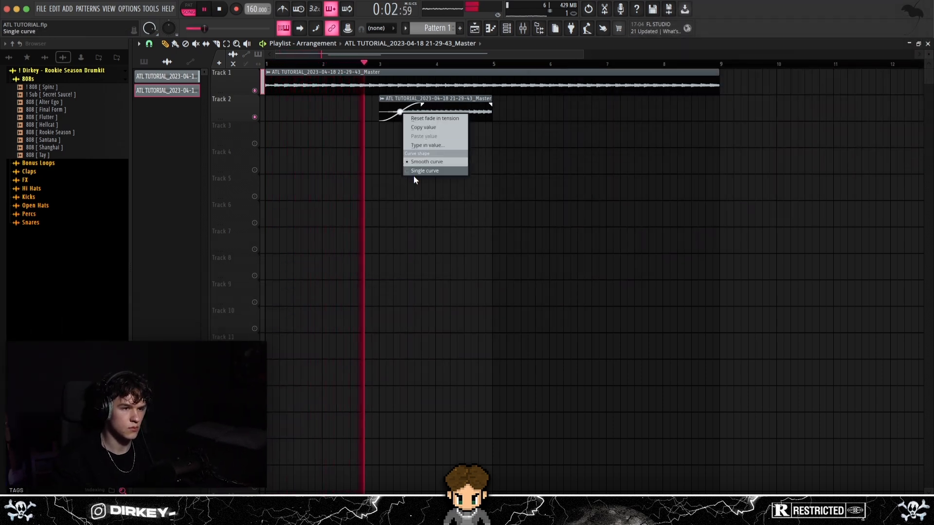
pyautogui.click(413, 171)
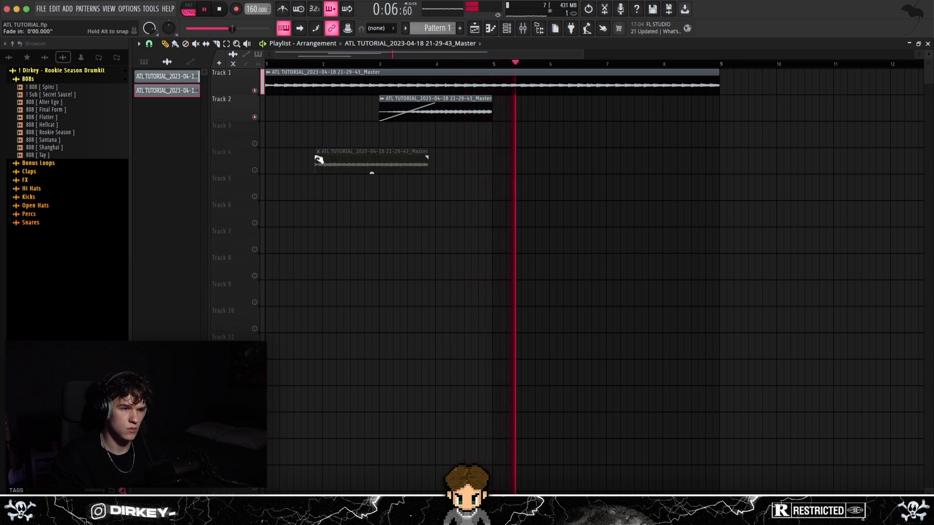
# Step: Duplicate the faded clip to bar 7 on Track 2 and give both clips a short fade-out
pyautogui.moveTo(451, 111); pyautogui.dragTo(678, 111)
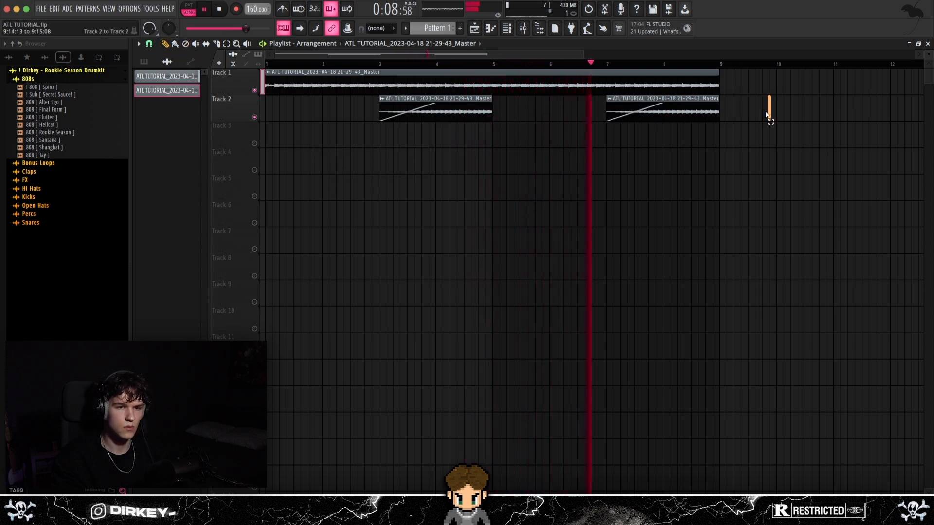
pyautogui.moveTo(492, 105); pyautogui.dragTo(488, 105)
pyautogui.click(431, 190)
pyautogui.rightClick(424, 193)
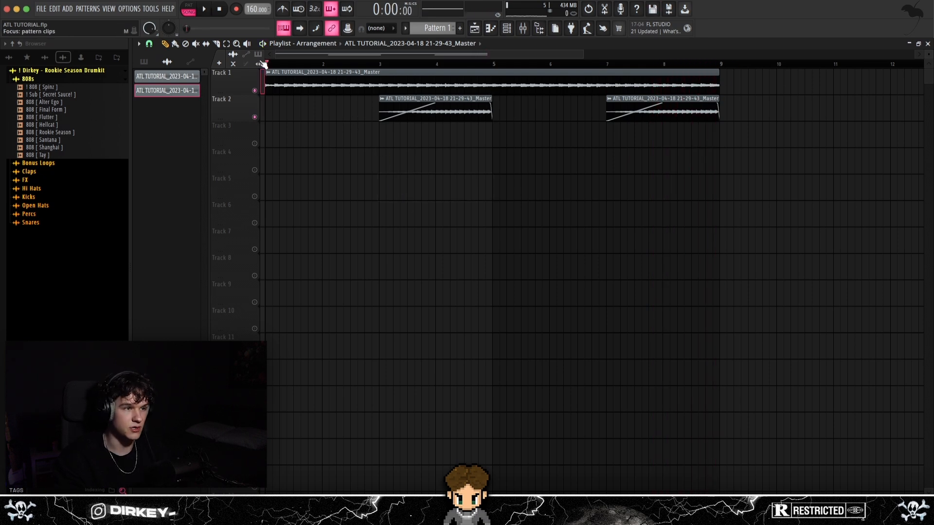
pyautogui.moveTo(717, 72)
pyautogui.mouseDown()
pyautogui.moveTo(422, 77)
pyautogui.moveTo(719, 77)
pyautogui.mouseUp()
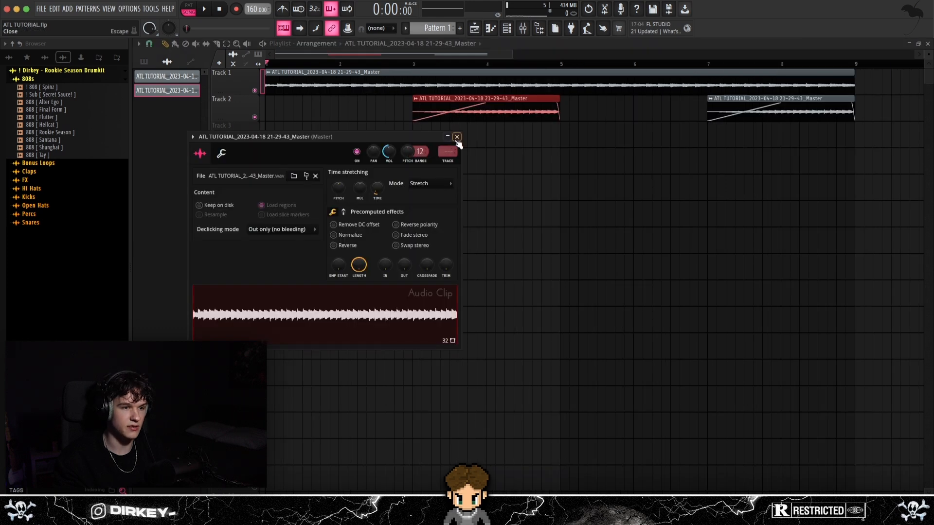
# Step: Try panning the Track 2 clip at bar 3 slightly to the left
pyautogui.click(457, 137)
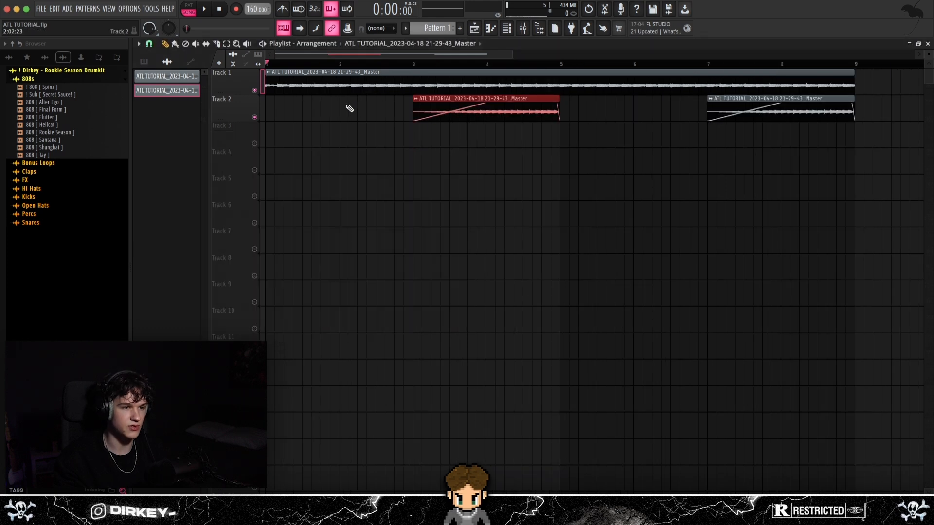
pyautogui.click(347, 85)
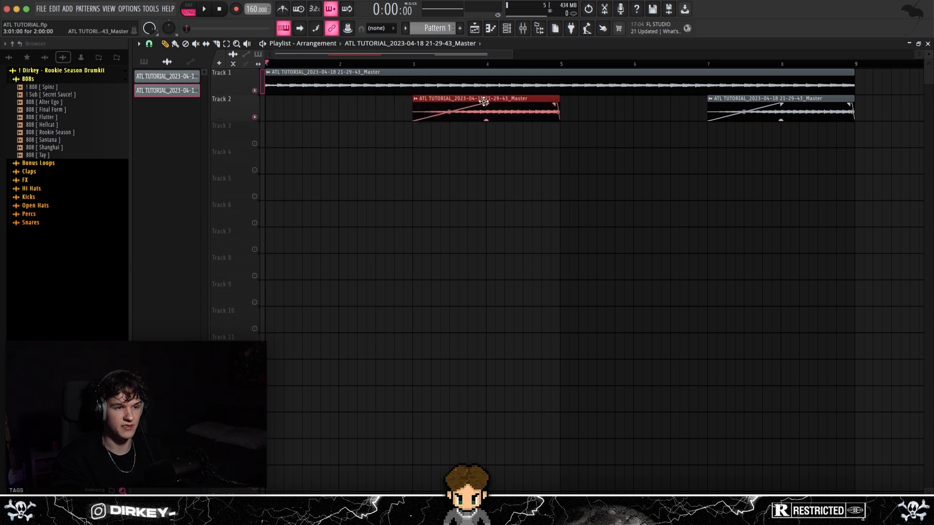
pyautogui.keyDown('super'); pyautogui.click(422, 130); pyautogui.keyUp('super')
pyautogui.doubleClick(503, 107)
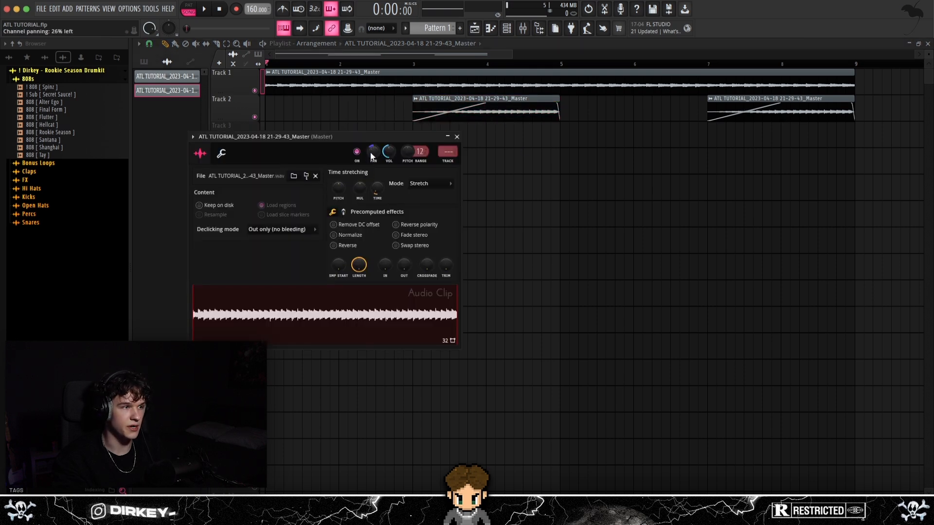
pyautogui.moveTo(370, 153); pyautogui.dragTo(396, 142)
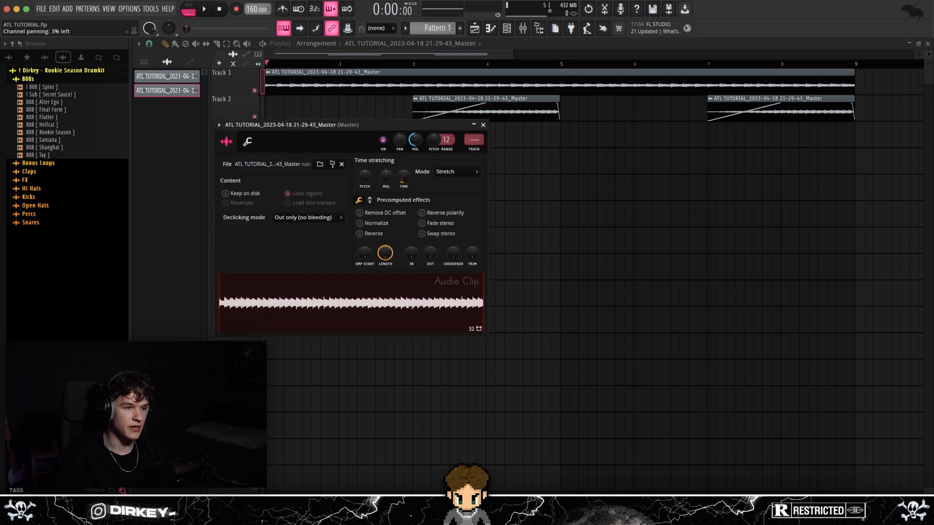
pyautogui.moveTo(383, 104); pyautogui.dragTo(529, 122)
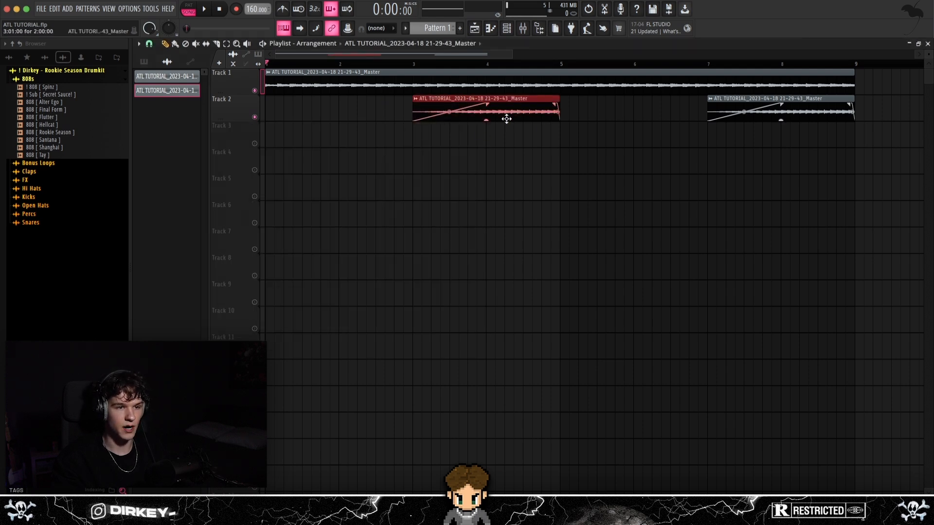
pyautogui.click(315, 81)
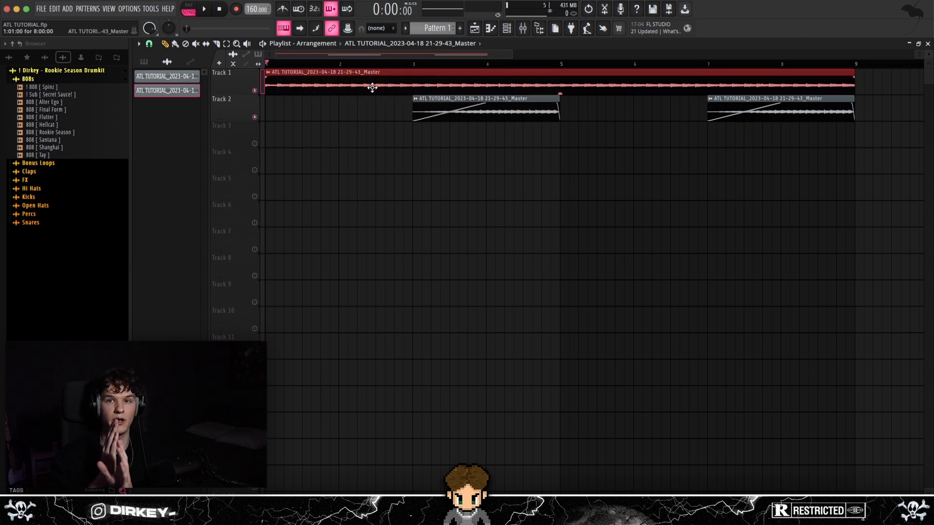
# Step: Pan the Track 2 clip at bar 3 to 39% left while the playlist plays
pyautogui.doubleClick(519, 109)
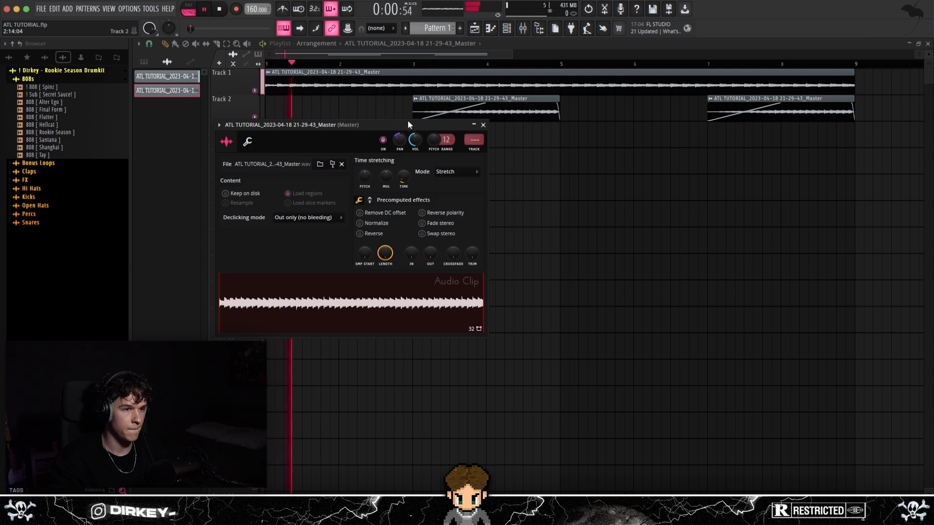
pyautogui.click(572, 216)
pyautogui.rightClick(574, 219)
pyautogui.doubleClick(496, 106)
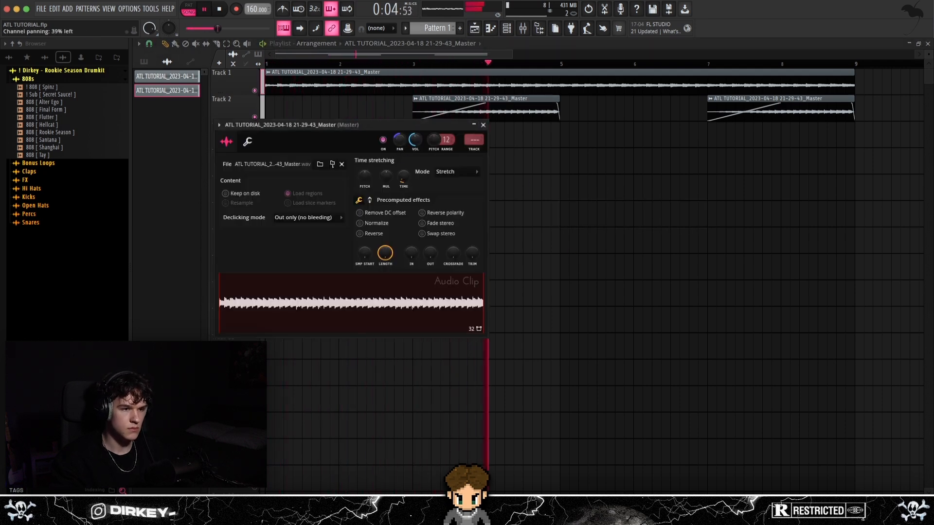
pyautogui.click(557, 179)
# Step: Make the bar 7 clip on Track 2 unique and adjust its channel panning
pyautogui.rightClick(712, 104)
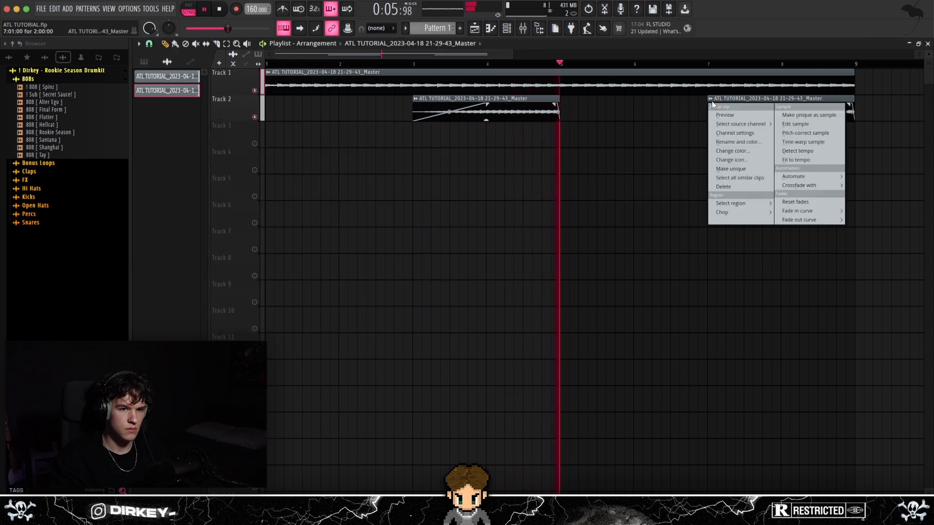
pyautogui.click(730, 169)
pyautogui.moveTo(386, 163); pyautogui.dragTo(386, 131)
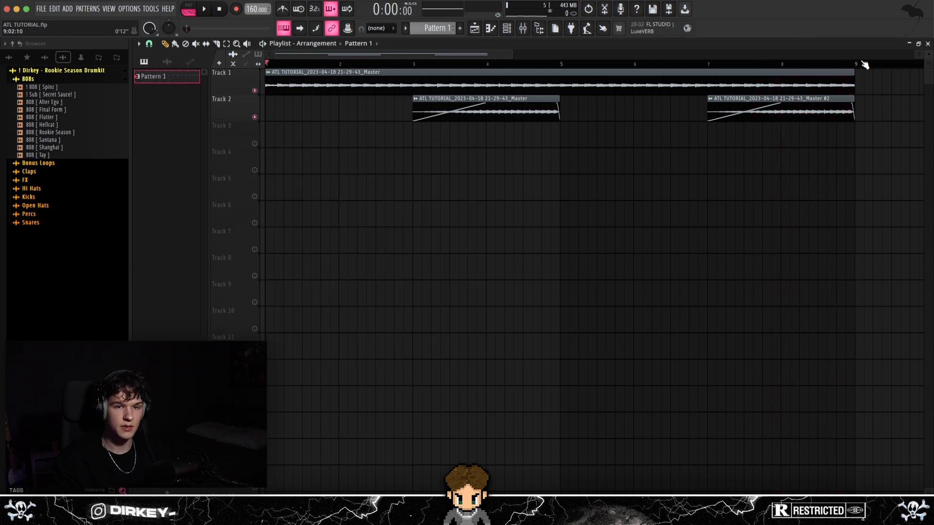
# Step: Render the eight-bar song selection from the Master mixer track to a new audio clip in the playlist
pyautogui.moveTo(866, 65); pyautogui.dragTo(283, 98)
pyautogui.press('F9')
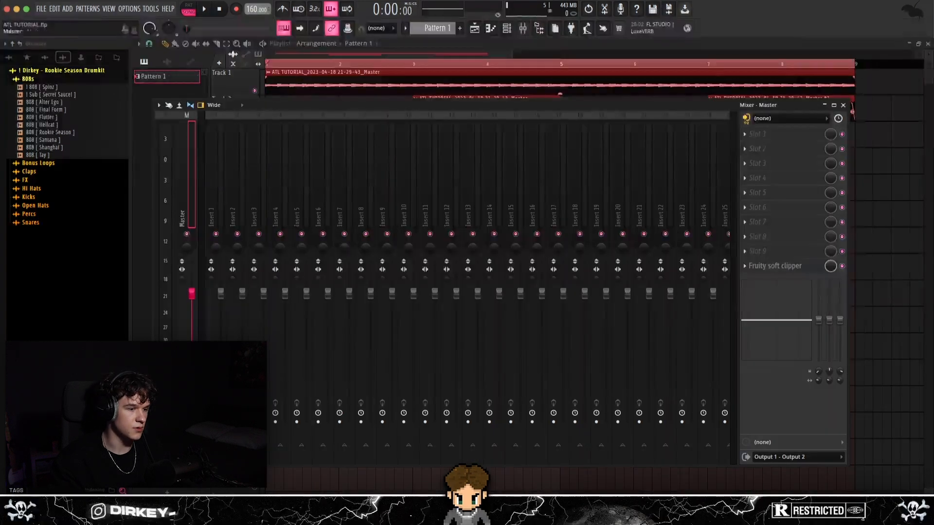
pyautogui.hotkey('alt', 'r')
pyautogui.click(538, 335)
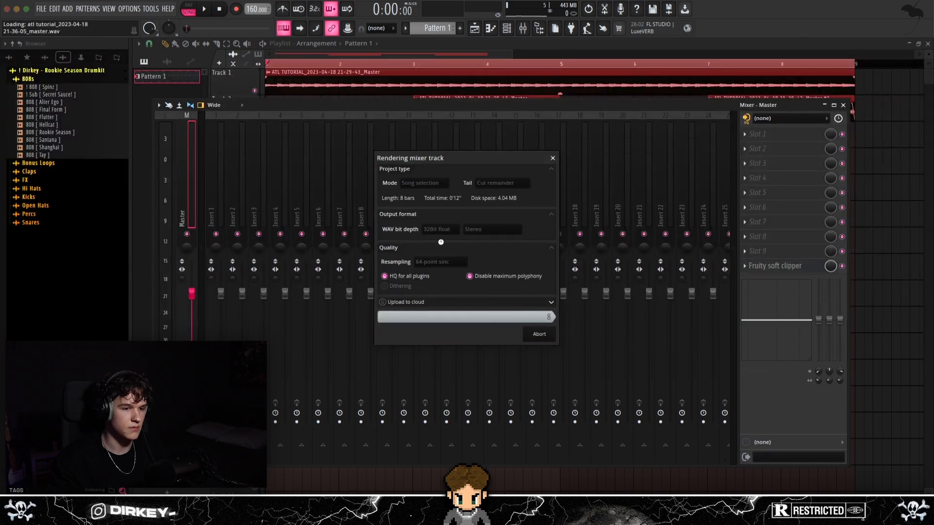
pyautogui.press('F9')
pyautogui.hotkey('ctrl', 'd')
pyautogui.hotkey('ctrl', 'd')
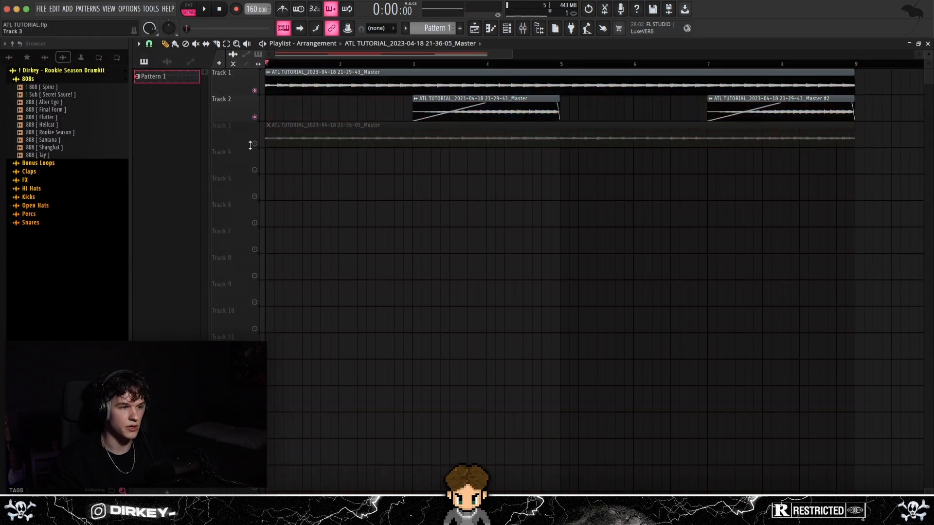
# Step: Delete the source clips on Tracks 1 and 2, keeping only the newly rendered clip
pyautogui.rightClick(254, 144)
pyautogui.moveTo(365, 77); pyautogui.dragTo(802, 103)
pyautogui.press('Delete')
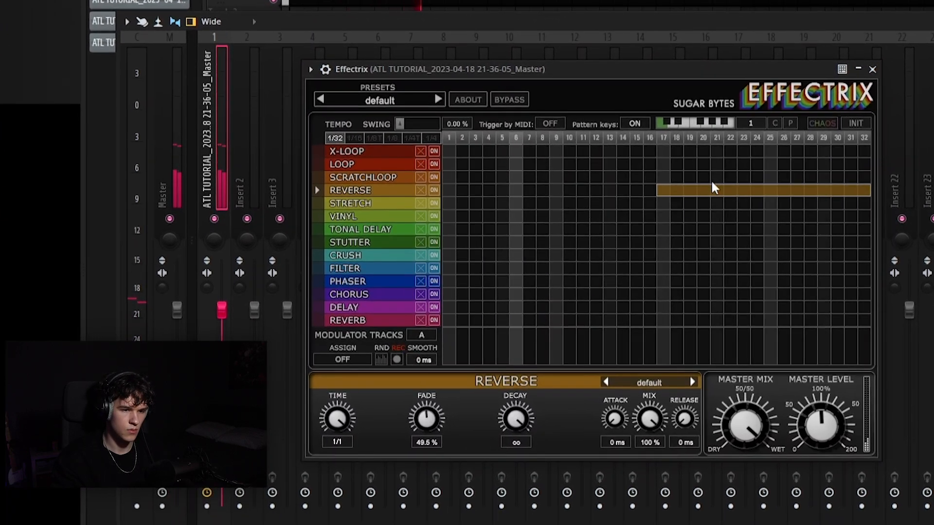
# Step: Set Effectrix's Reverse effect to 4 ms attack, 14% mix and 4 ms release
pyautogui.moveTo(618, 437); pyautogui.dragTo(652, 413)
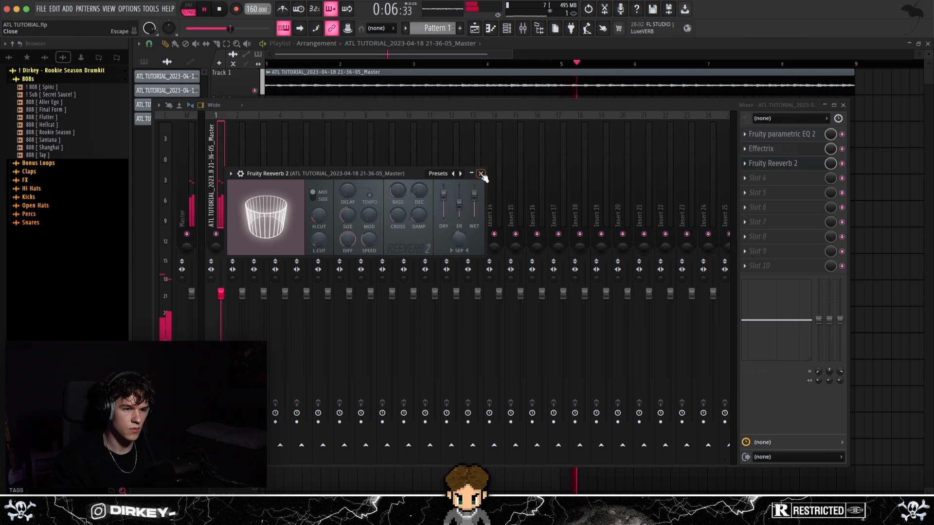
# Step: Lower the Fruity Reeverb 2 mix level on insert 1 and raise the insert's volume fader
pyautogui.click(482, 174)
pyautogui.moveTo(833, 164); pyautogui.dragTo(832, 187)
pyautogui.moveTo(221, 293); pyautogui.dragTo(221, 265)
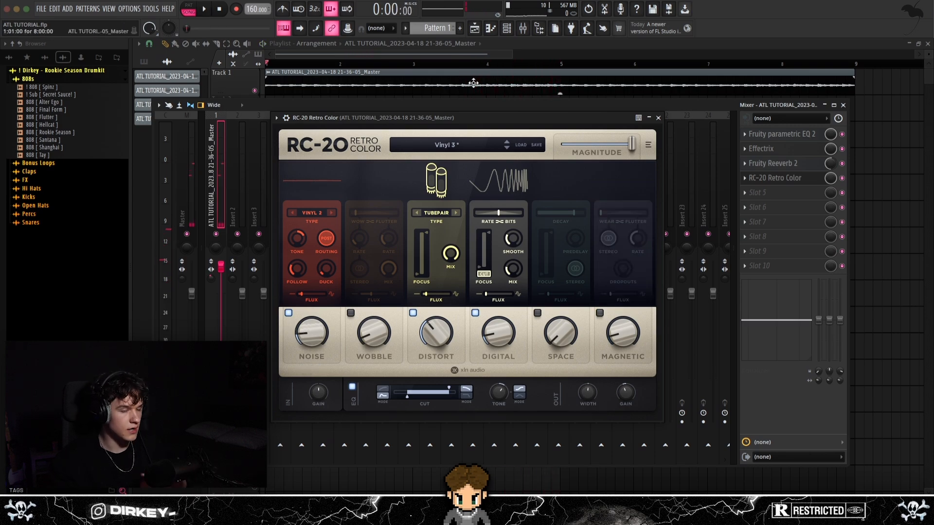
# Step: Review the melody insert's effect settings in Fruity parametric EQ 2, Effectrix, Fruity Reeverb 2 and RC-20 Retro Color
pyautogui.click(658, 118)
pyautogui.click(778, 134)
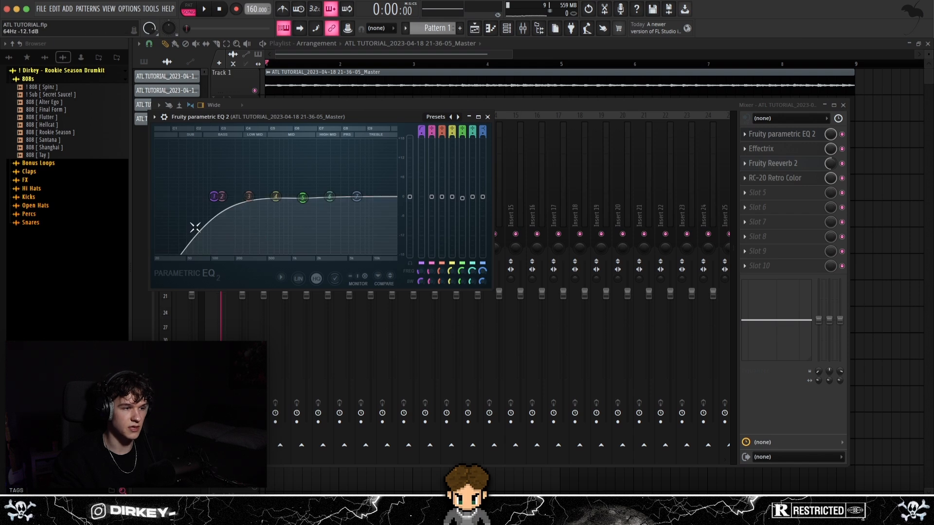
pyautogui.click(773, 152)
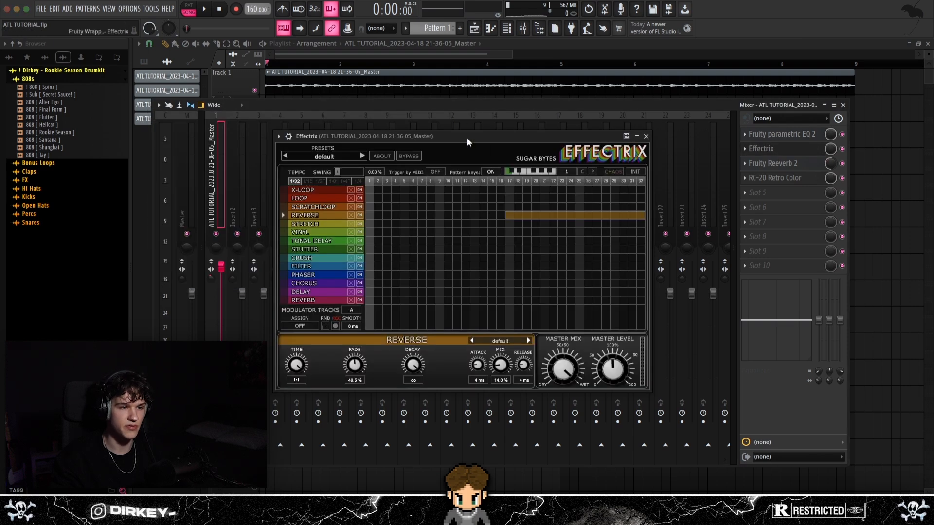
pyautogui.moveTo(468, 141); pyautogui.dragTo(453, 121)
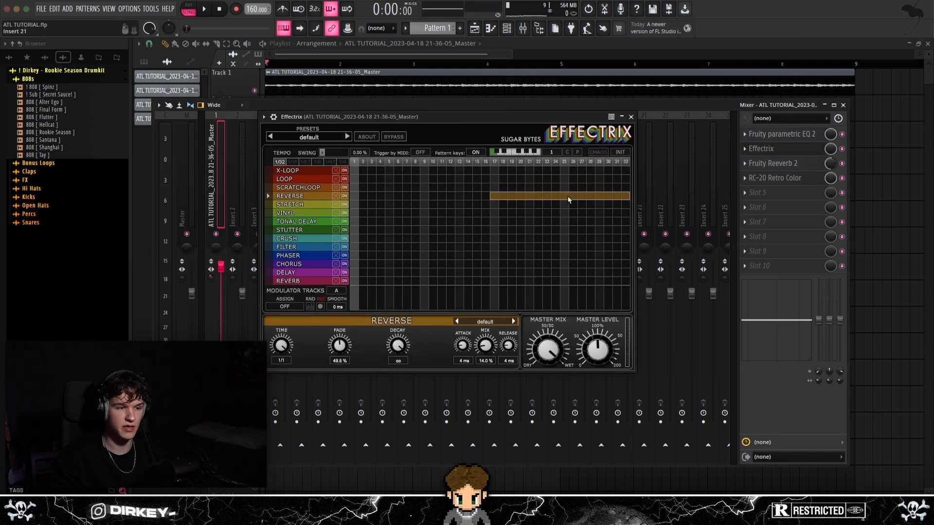
pyautogui.click(779, 163)
pyautogui.moveTo(400, 132); pyautogui.dragTo(405, 125)
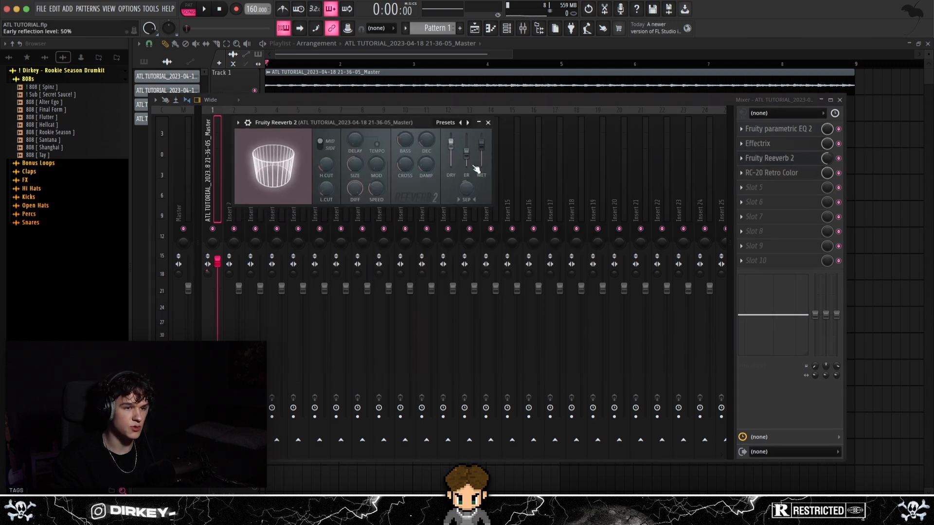
pyautogui.click(771, 173)
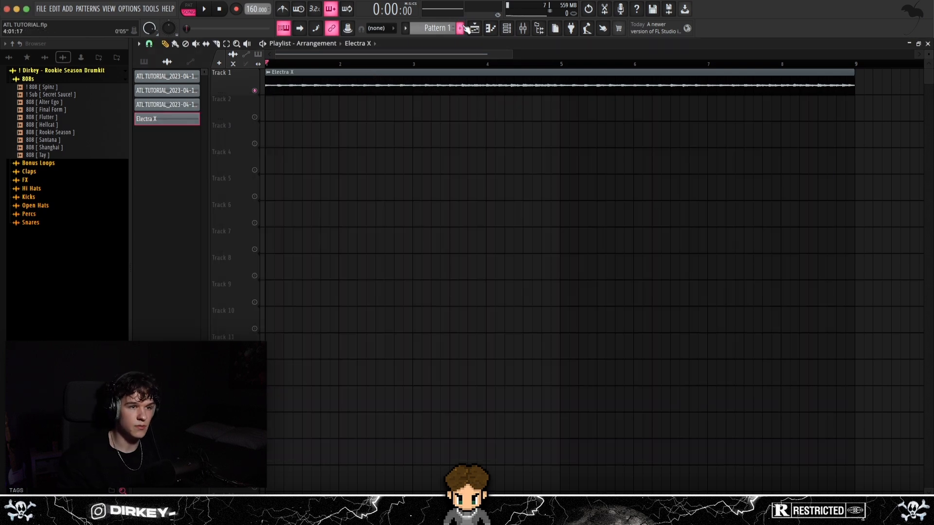
# Step: Create Pattern 2 and load Keyscape with the LA Custom C7 - Wash patch
pyautogui.click(461, 28)
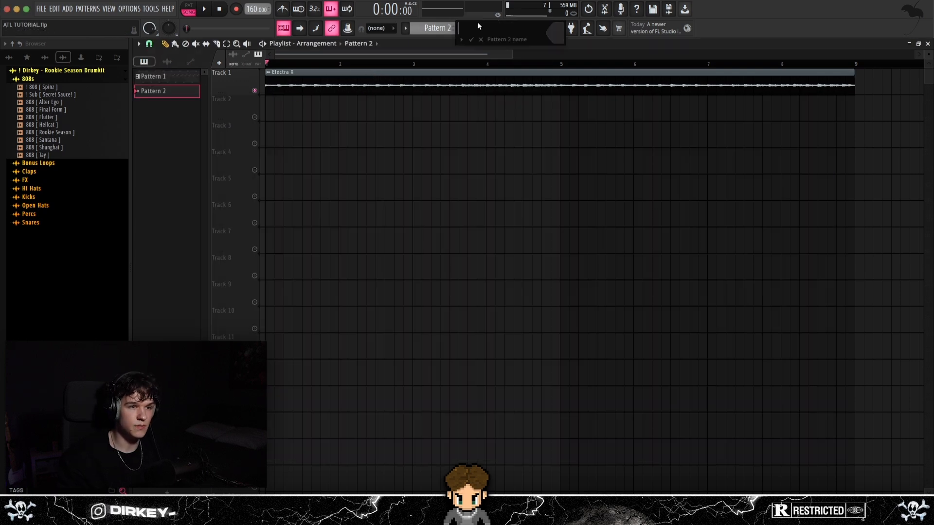
pyautogui.click(289, 112)
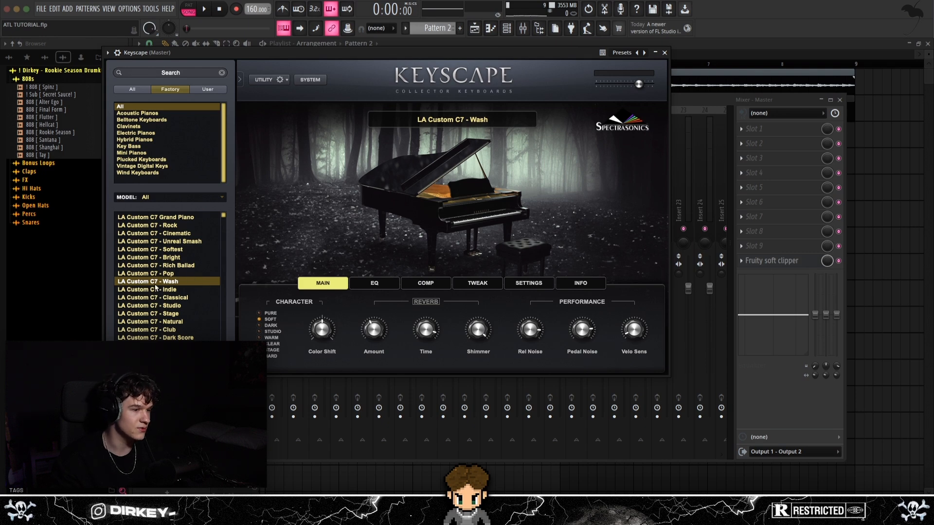
# Step: Enter two-bar C#3 notes at bars 1 and 5 and a one-bar F#3 at bar 8, removing the trial G3 in bar 4
pyautogui.press('F7')
pyautogui.press('Escape')
pyautogui.scroll(-3, 170, 297)
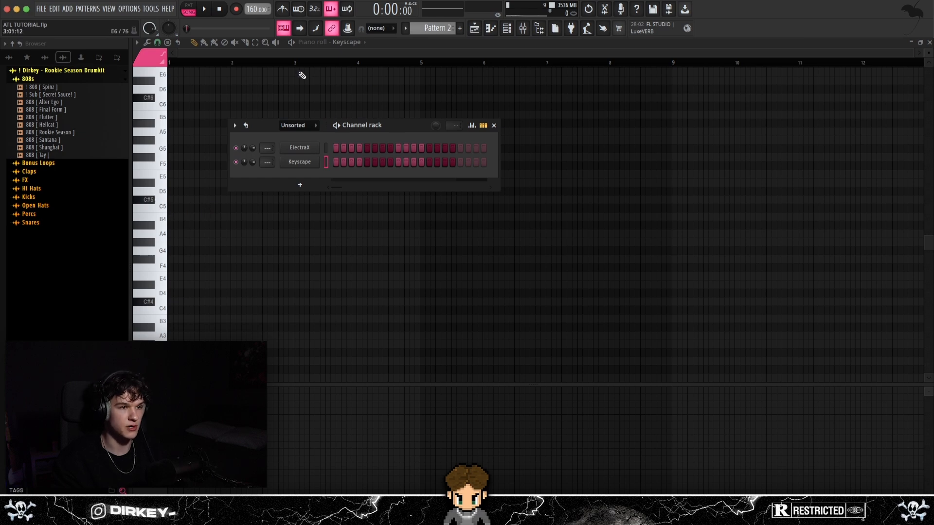
pyautogui.click(207, 292)
pyautogui.scroll(-5, 207, 292)
pyautogui.scroll(-3, 175, 311)
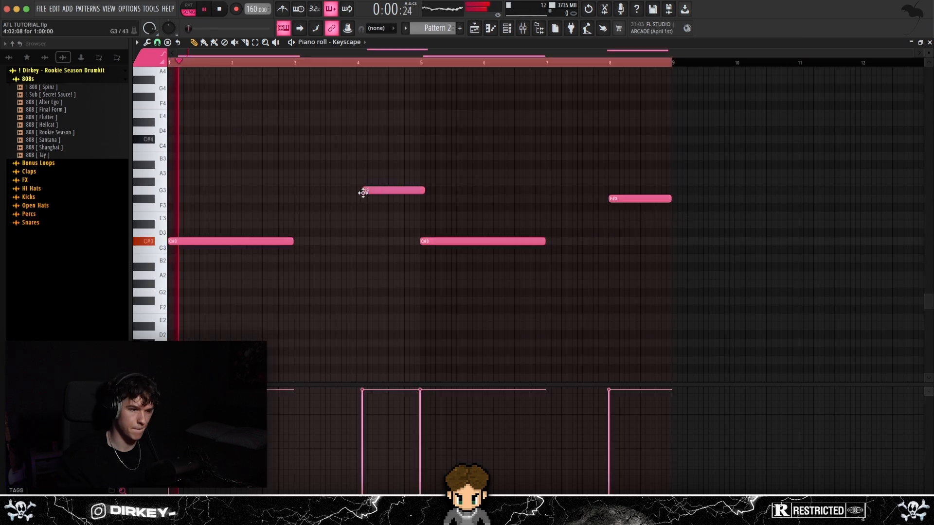
pyautogui.rightClick(368, 190)
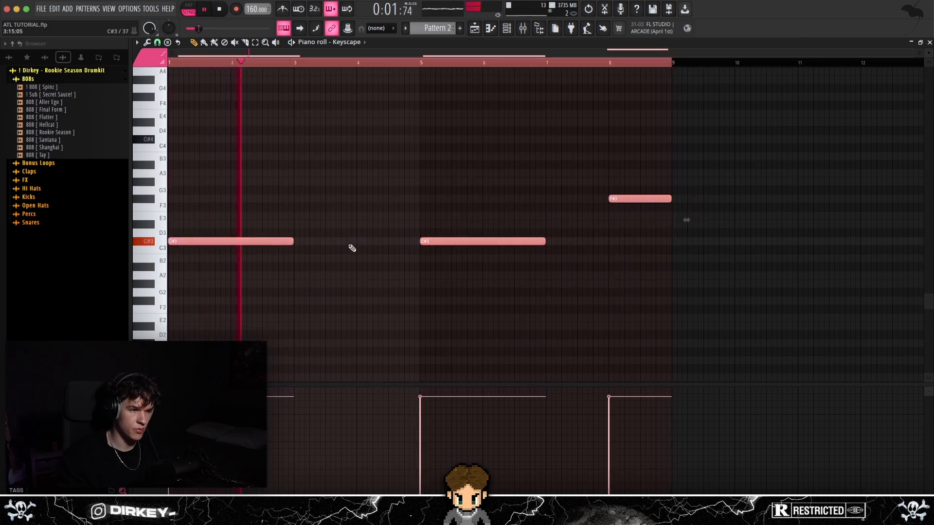
# Step: Duplicate the Keyscape notes one octave up to C#4 and F#4 and one octave down to C#2 and F#2
pyautogui.keyDown('shift'); pyautogui.click(263, 241); pyautogui.keyUp('shift')
pyautogui.press('super+Up')
pyautogui.scroll(-5, 459, 237)
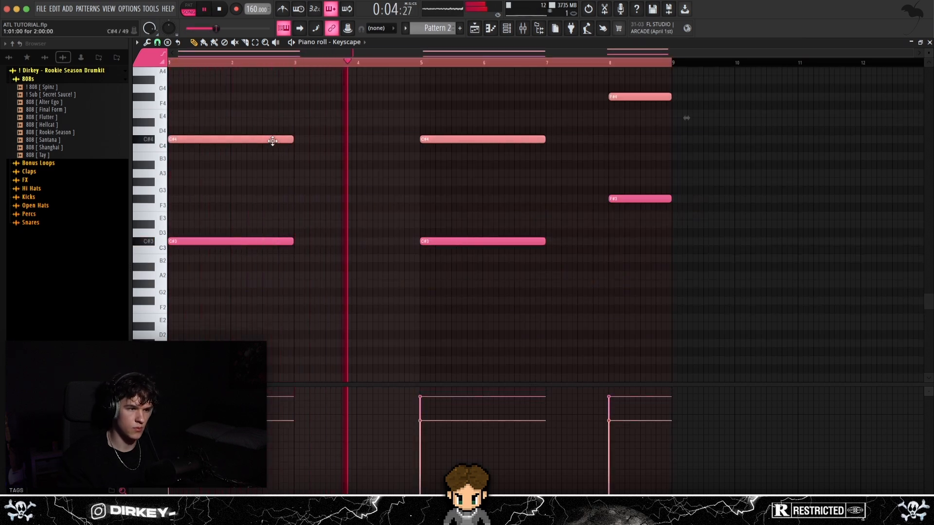
pyautogui.press('super+Down')
pyautogui.press('super+Down')
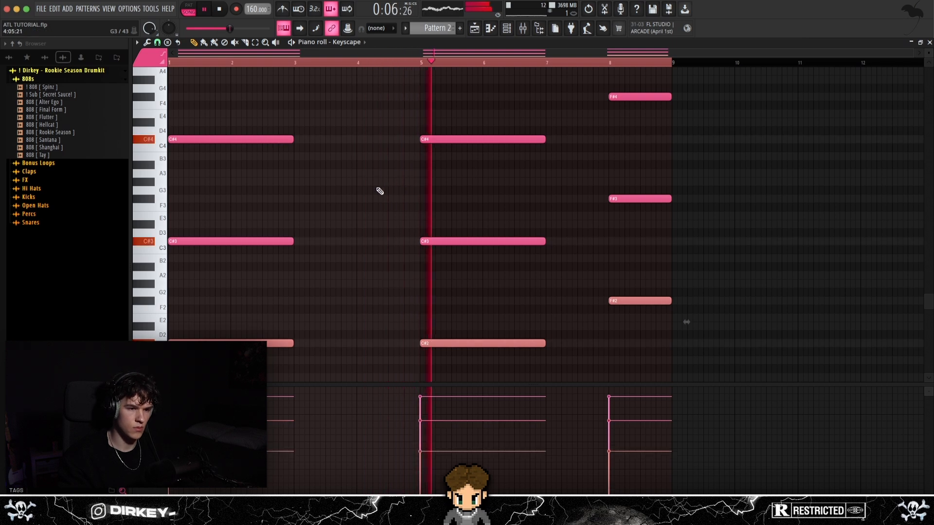
pyautogui.scroll(1, 329, 194)
pyautogui.scroll(-1, 328, 194)
pyautogui.click(323, 199)
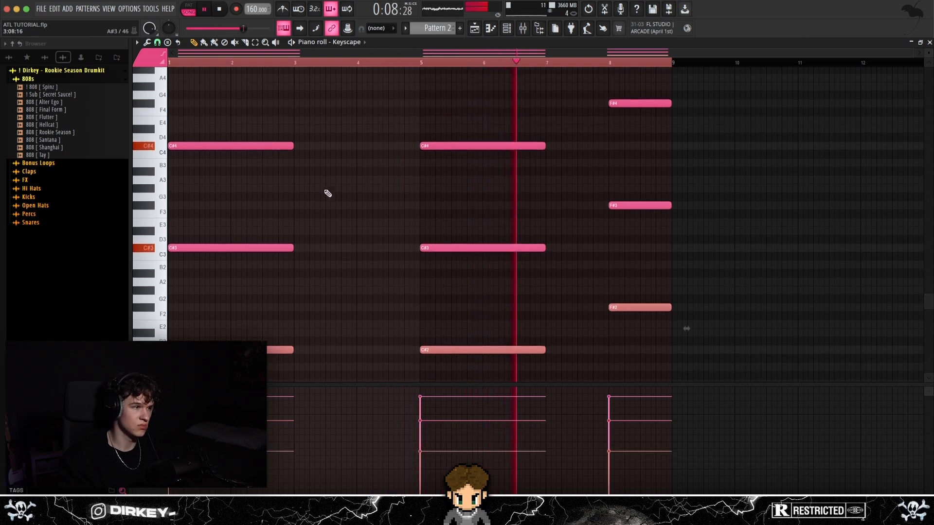
pyautogui.rightClick(324, 200)
pyautogui.scroll(2, 341, 209)
pyautogui.click(784, 222)
pyautogui.rightClick(784, 222)
pyautogui.scroll(-2, 796, 254)
pyautogui.scroll(2, 793, 258)
pyautogui.press('space')
pyautogui.scroll(-1, 203, 264)
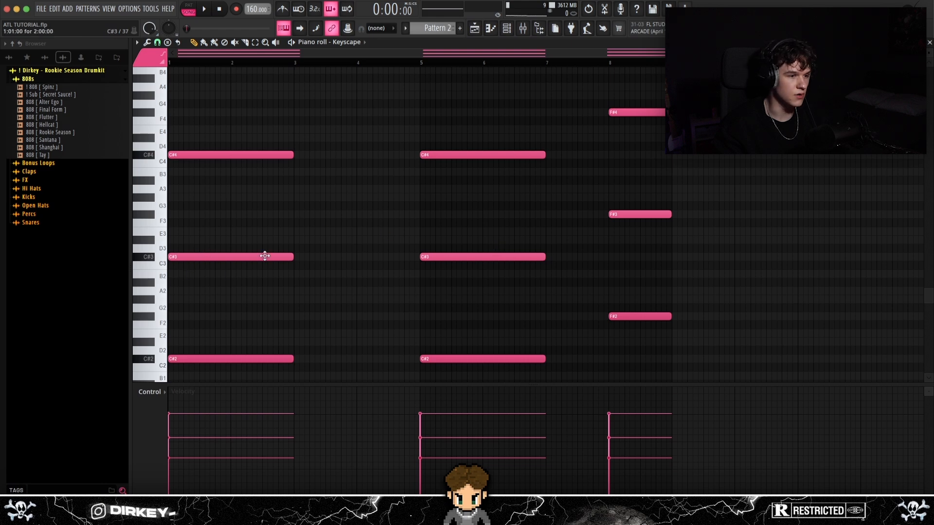
# Step: Highlight the original C#3 and F#3 notes and the octave layers around them to examine the chord structure
pyautogui.click(182, 258)
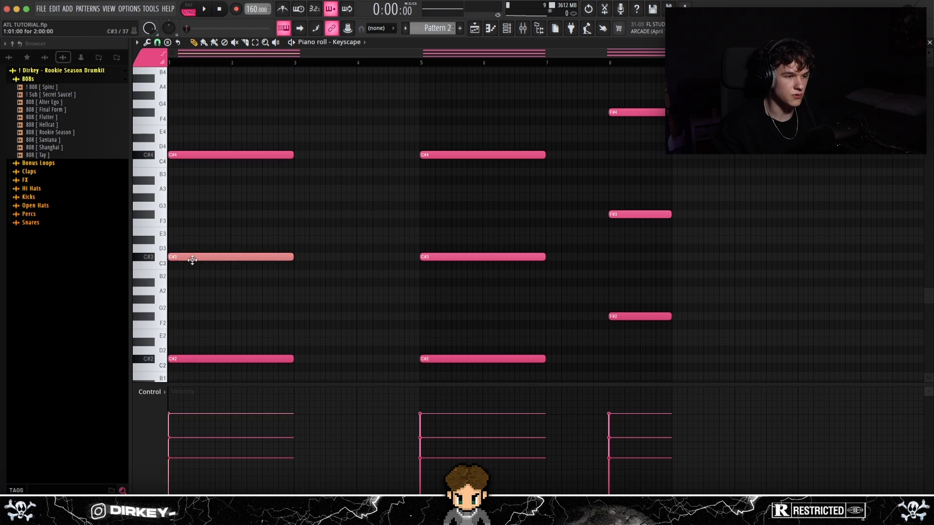
pyautogui.moveTo(423, 245); pyautogui.dragTo(459, 278)
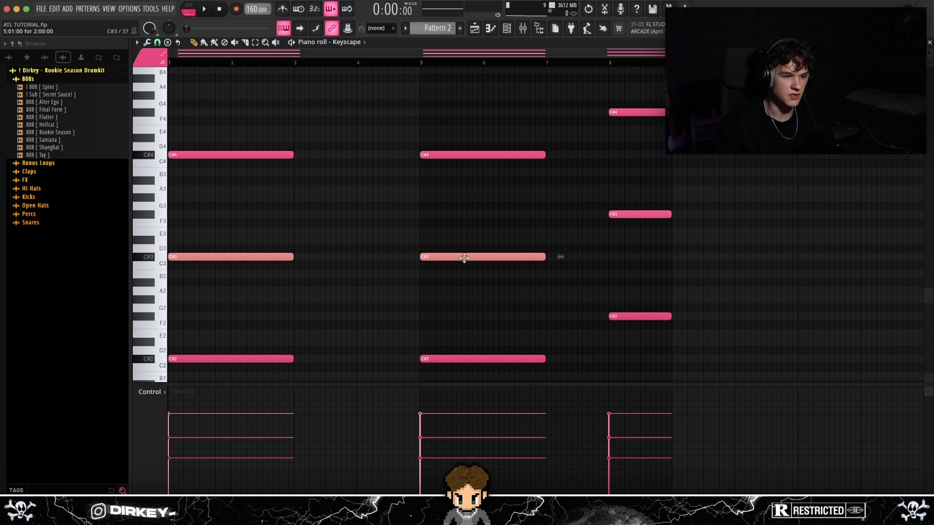
pyautogui.moveTo(607, 204); pyautogui.dragTo(649, 234)
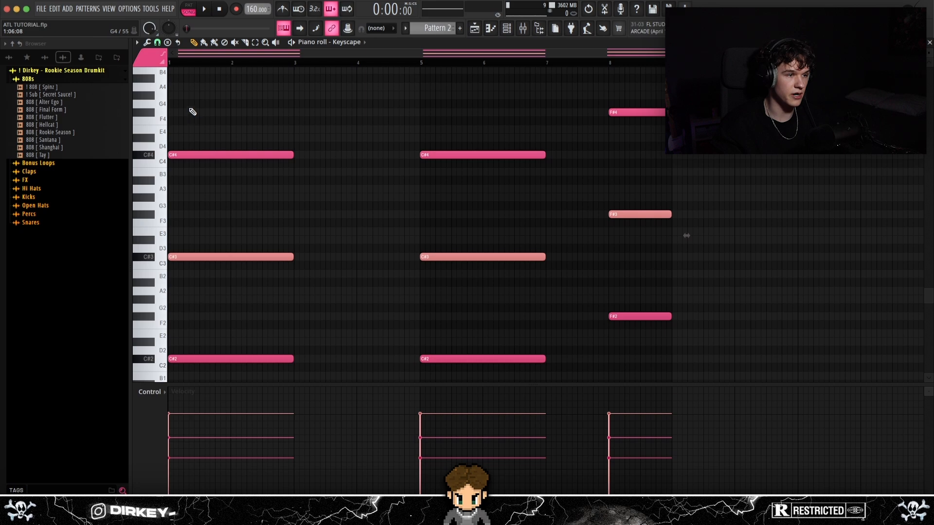
pyautogui.moveTo(188, 98); pyautogui.dragTo(658, 389)
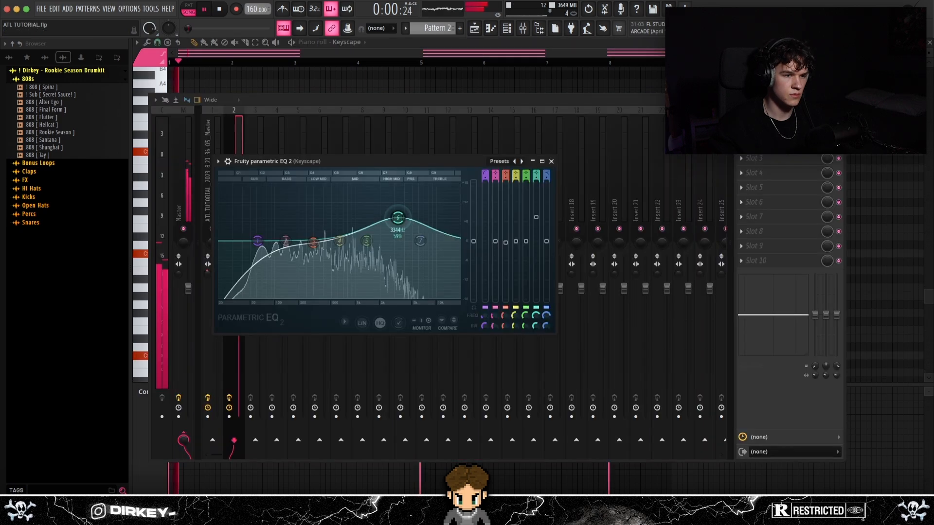
# Step: Reduce the Keyscape EQ's band 6 boost, then add Fruity Reeverb 2 in the following effect slot and lower its mix level
pyautogui.moveTo(399, 217); pyautogui.dragTo(399, 222)
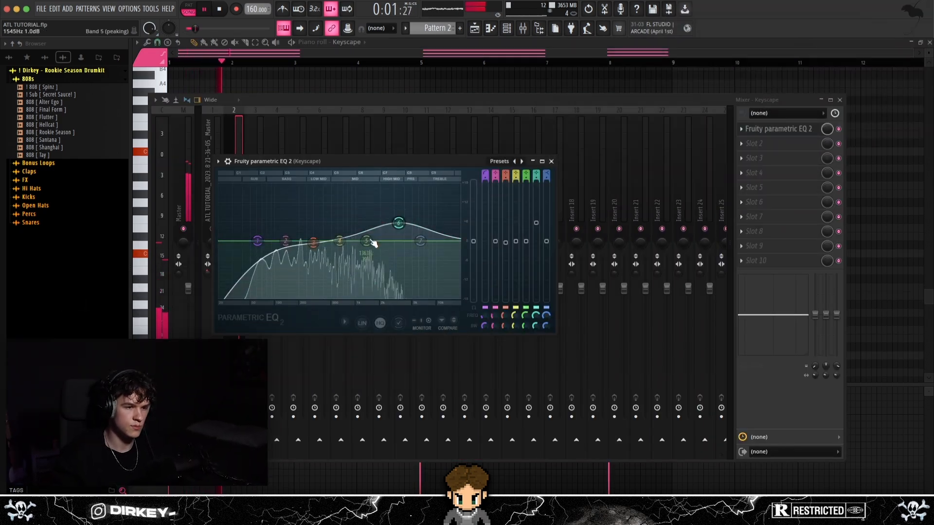
pyautogui.press('Escape')
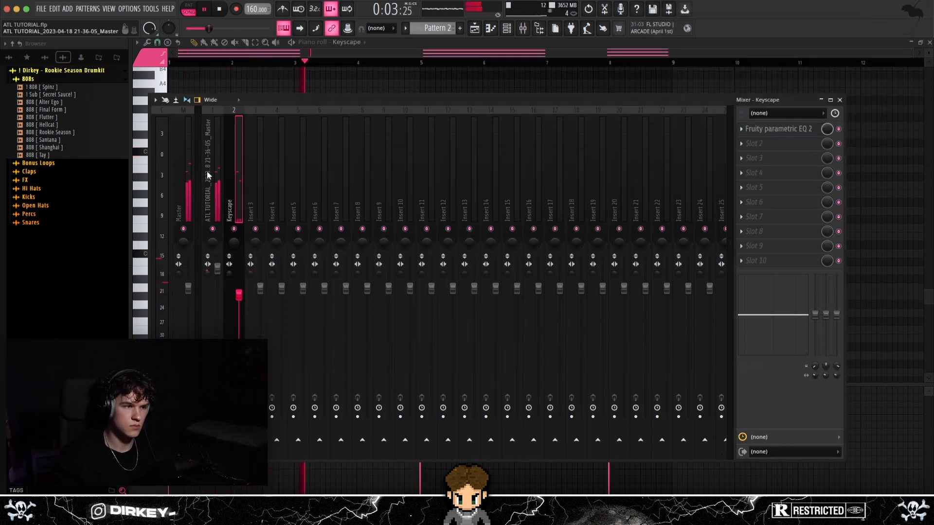
pyautogui.click(200, 164)
pyautogui.click(741, 170)
pyautogui.moveTo(742, 215); pyautogui.dragTo(240, 190)
pyautogui.moveTo(829, 144)
pyautogui.mouseDown()
pyautogui.moveTo(829, 168)
pyautogui.moveTo(828, 148)
pyautogui.mouseUp()
# Step: Raise the Keyscape mixer track's volume slightly while checking it in playback
pyautogui.rightClick(236, 229)
pyautogui.press('space')
pyautogui.press('space')
pyautogui.moveTo(238, 295); pyautogui.dragTo(238, 288)
pyautogui.press('space')
pyautogui.press('space')
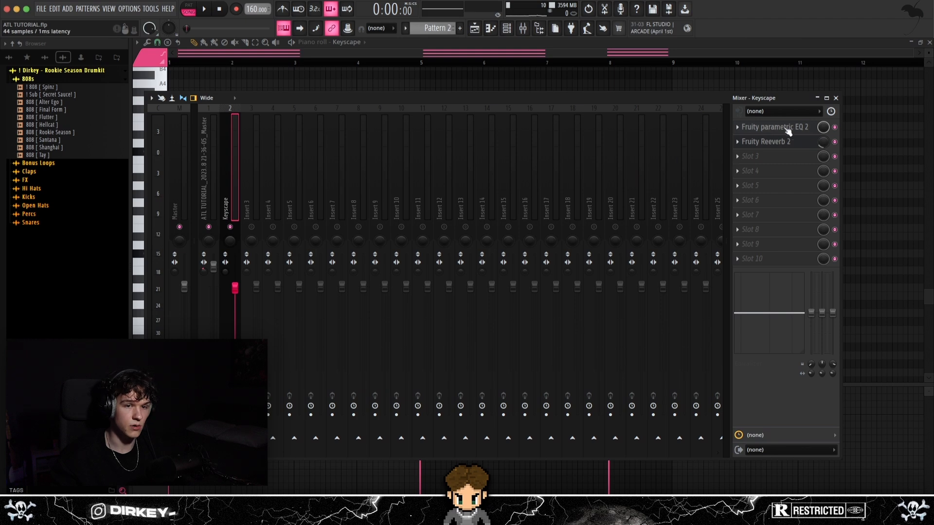
# Step: Review the Keyscape track's Fruity parametric EQ 2 curve and Fruity Reeverb 2 settings
pyautogui.click(788, 131)
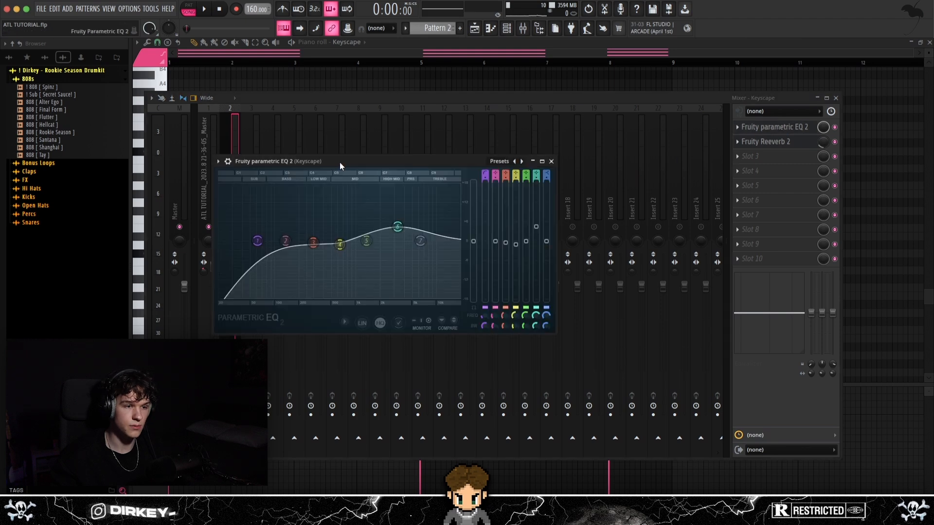
pyautogui.moveTo(345, 167); pyautogui.dragTo(348, 154)
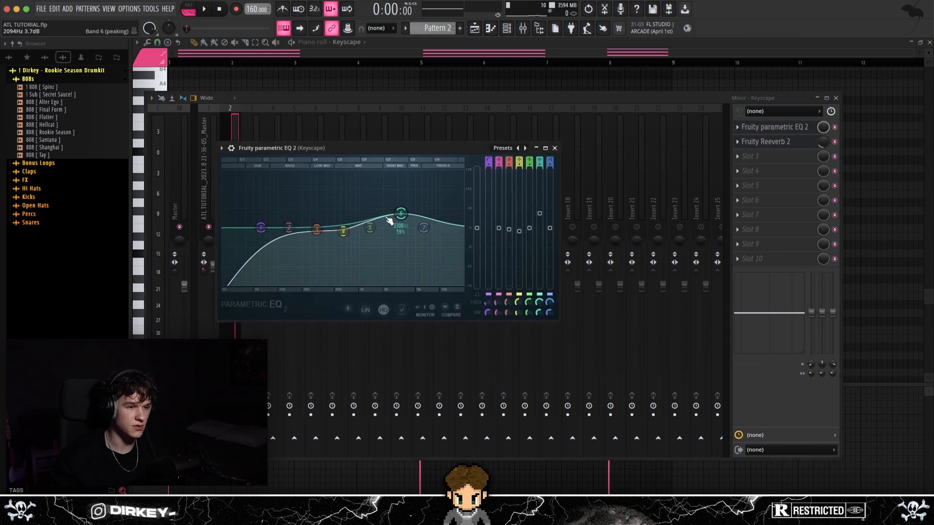
pyautogui.click(556, 149)
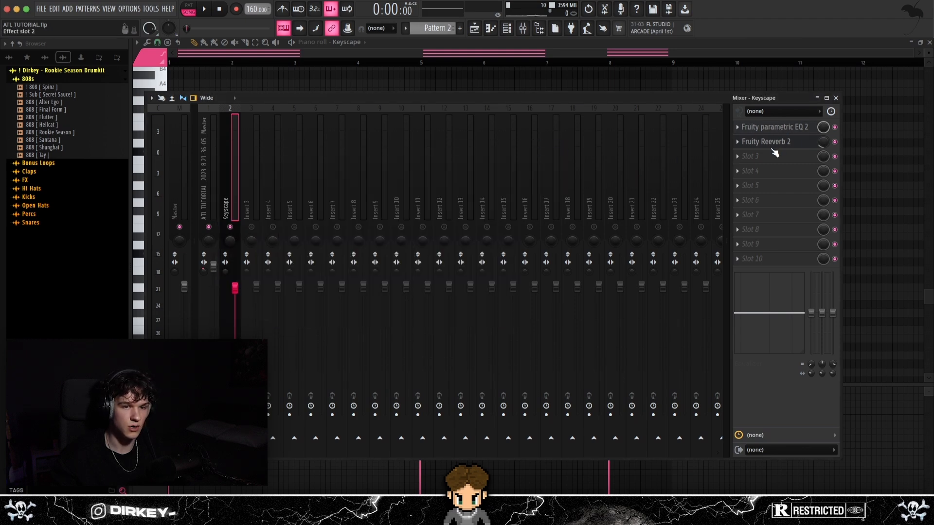
pyautogui.click(765, 145)
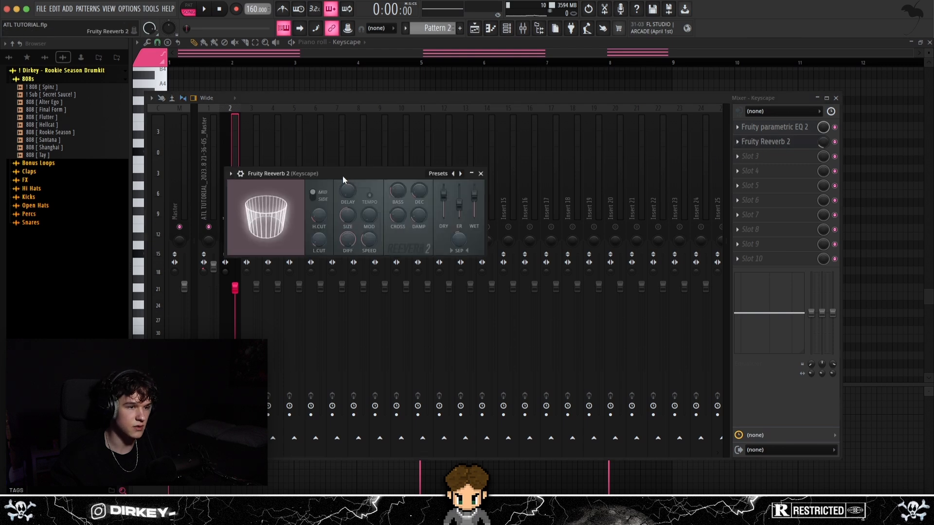
pyautogui.moveTo(342, 175); pyautogui.dragTo(374, 166)
pyautogui.press('Escape')
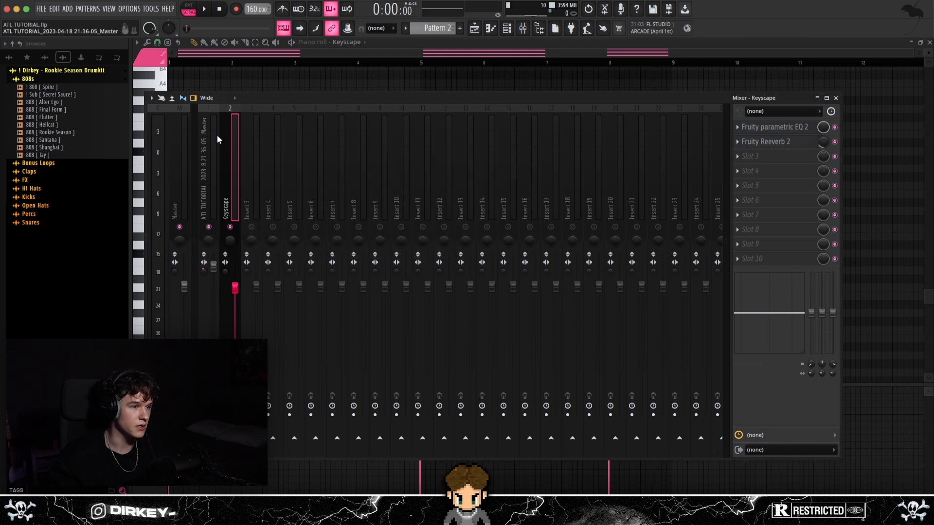
# Step: Create Pattern 3 and place it on playlist Track 3 across the same eight bars as the clips above
pyautogui.press('F5')
pyautogui.moveTo(284, 130); pyautogui.dragTo(390, 90)
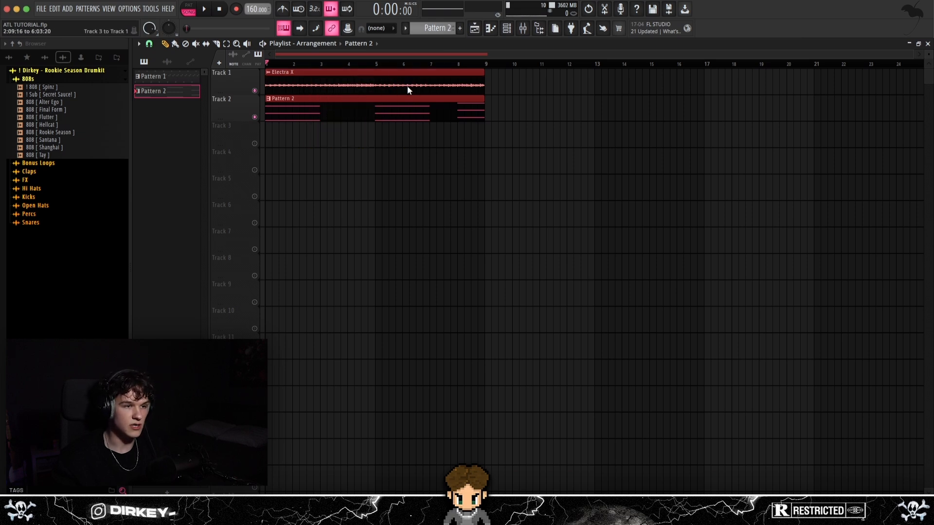
pyautogui.press('super+d')
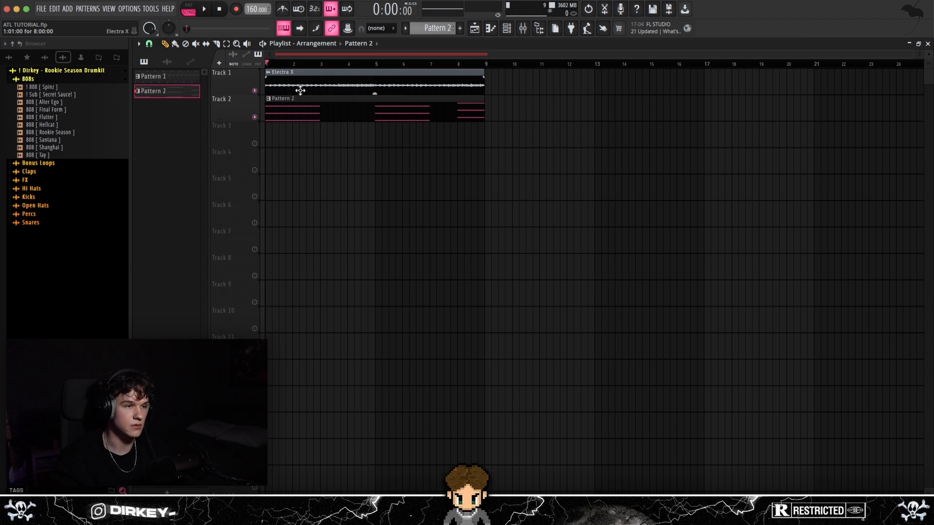
pyautogui.press('F4')
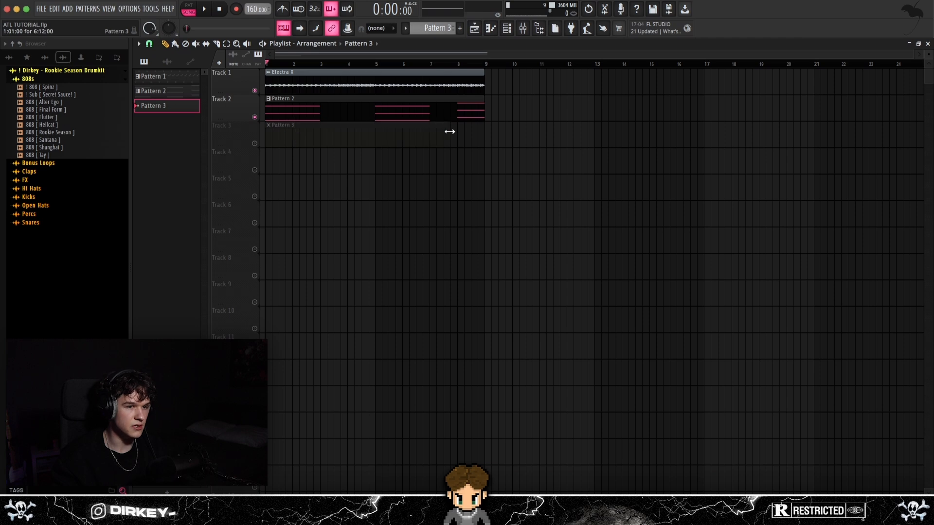
pyautogui.click(254, 145)
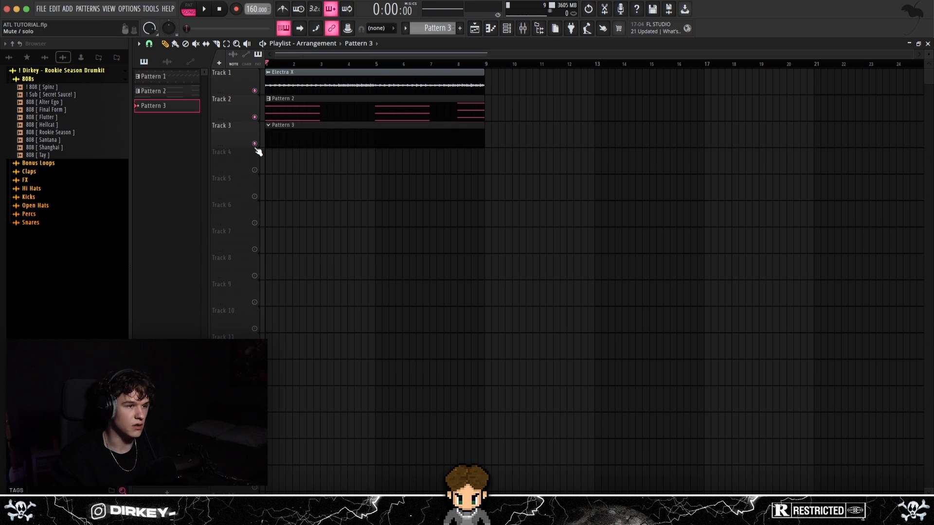
pyautogui.moveTo(496, 140); pyautogui.dragTo(450, 131)
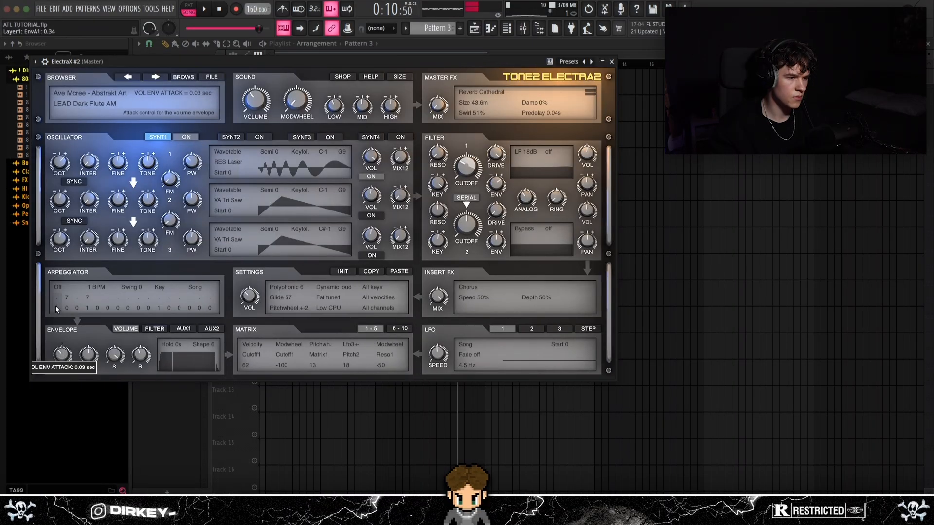
# Step: Set the ElectraX #2 volume envelope attack to about 0.03 sec and repeat its C#5 and G#5 notes at bars 5 and 6
pyautogui.moveTo(56, 306); pyautogui.dragTo(54, 310)
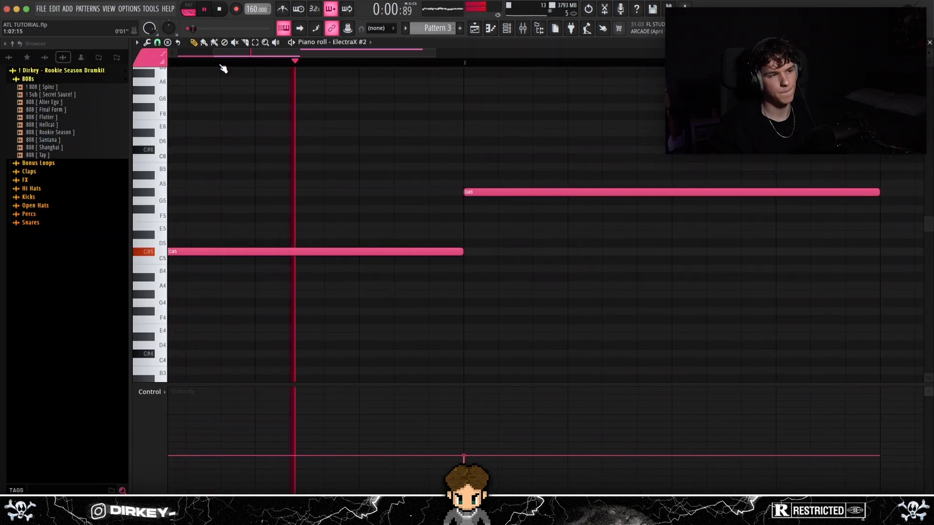
pyautogui.press('super+a')
pyautogui.press('super+b')
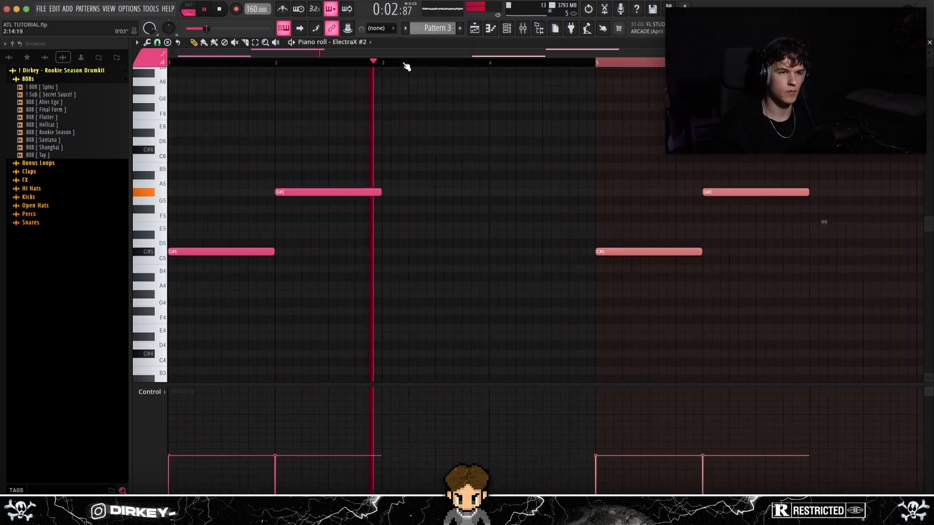
pyautogui.scroll(-3, 405, 65)
pyautogui.press('super+d')
# Step: Route ElectraX #2 to mixer track 3 and raise that track's volume to about 102%
pyautogui.click(508, 28)
pyautogui.press('super+l')
pyautogui.click(508, 28)
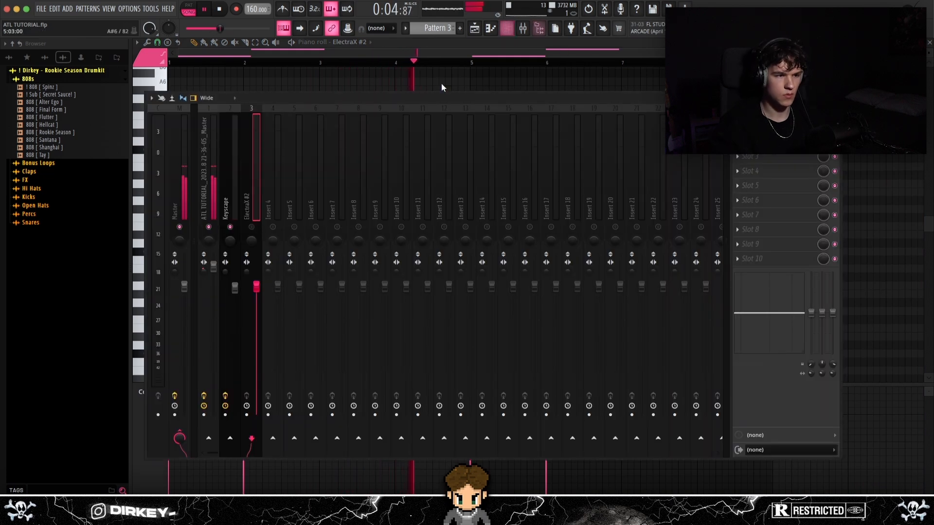
pyautogui.moveTo(257, 287); pyautogui.dragTo(256, 282)
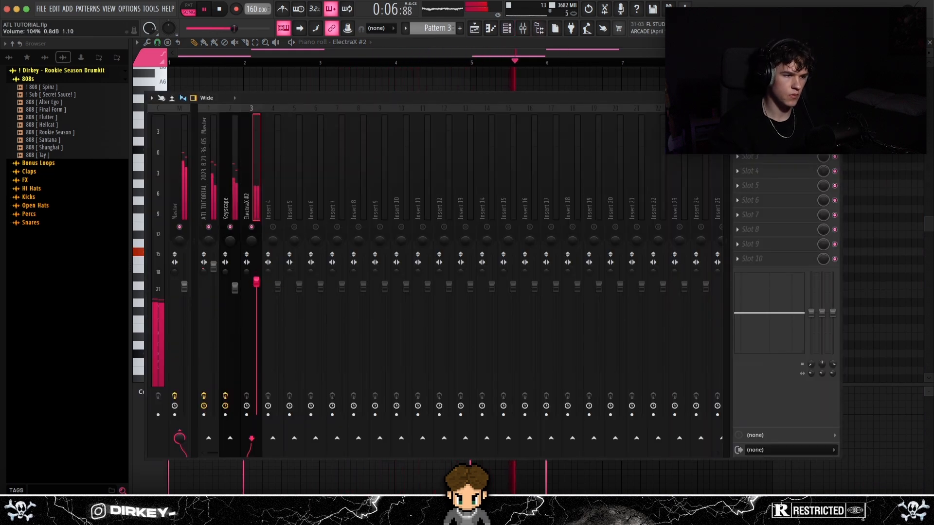
pyautogui.moveTo(252, 242); pyautogui.dragTo(252, 248)
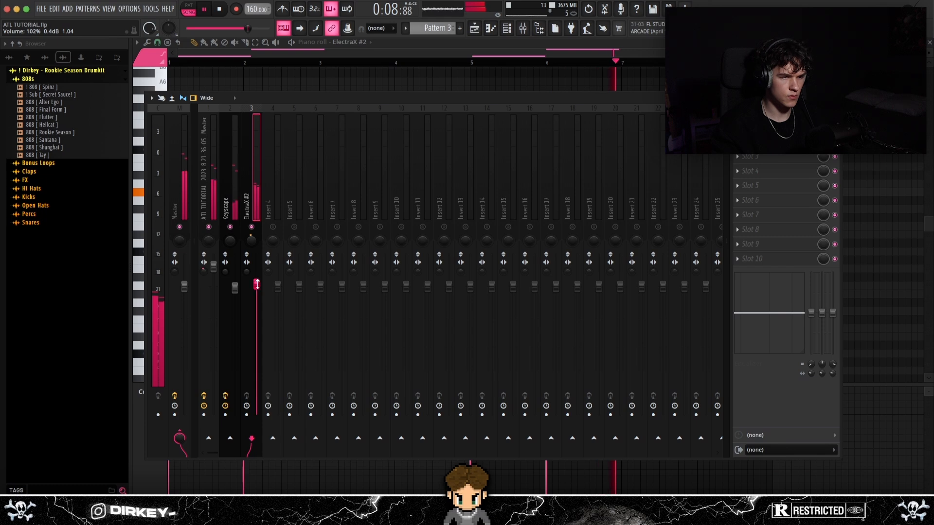
pyautogui.click(835, 98)
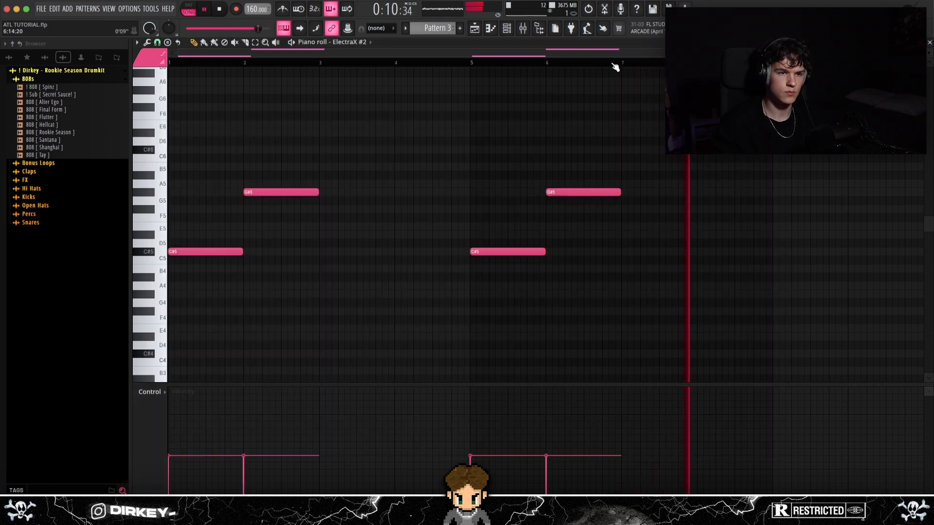
# Step: Add a Drive module to ShaperBox 2 on the ElectraX #2 track, with a flat 48% drive and a 10% mix
pyautogui.click(523, 28)
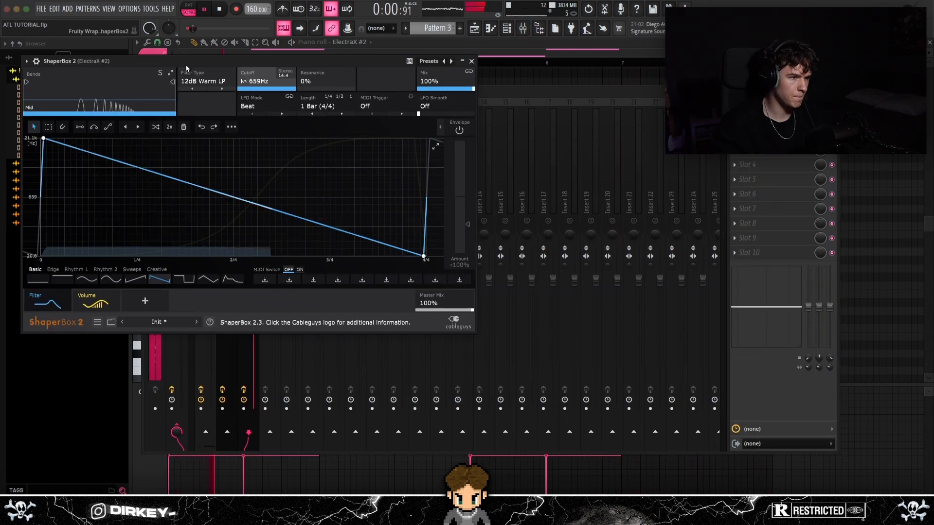
pyautogui.click(184, 323)
pyautogui.click(209, 146)
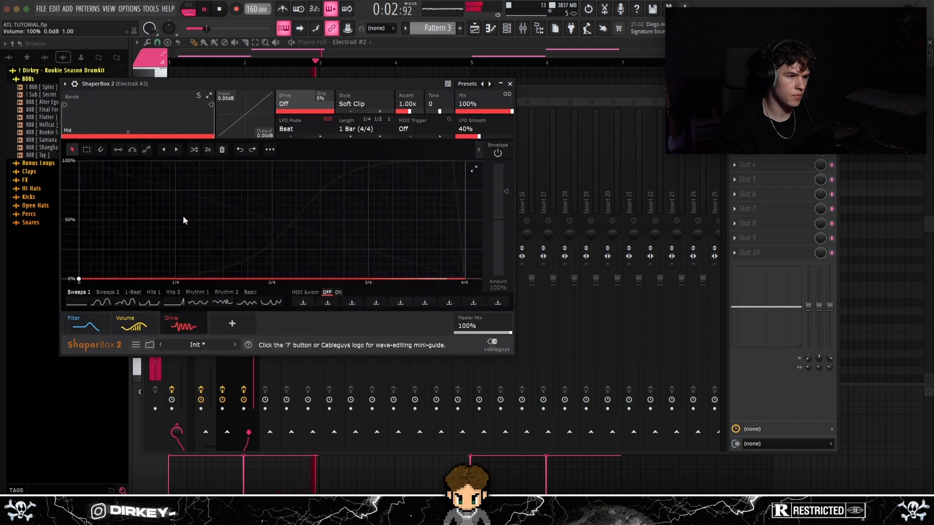
pyautogui.moveTo(78, 279); pyautogui.dragTo(79, 221)
pyautogui.moveTo(467, 103); pyautogui.dragTo(467, 147)
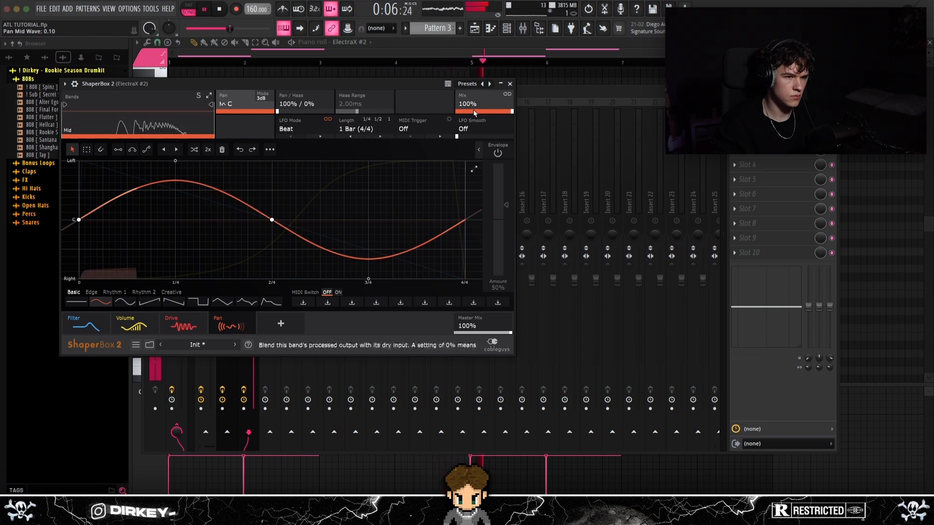
# Step: Reduce the ShaperBox 2 Pan module's mix to 43%, then stop playback and close the plugin
pyautogui.moveTo(475, 111); pyautogui.dragTo(475, 132)
pyautogui.press('space')
pyautogui.click(510, 83)
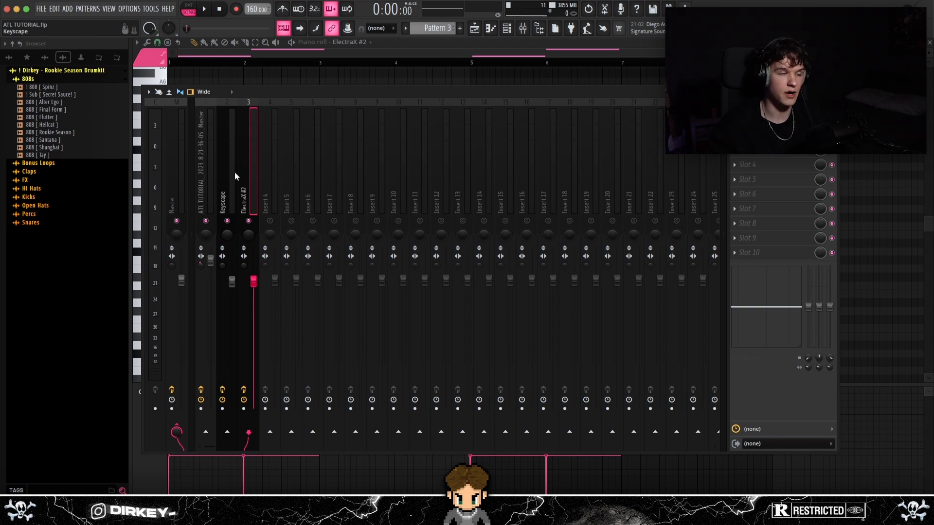
# Step: Review the C#5 and G#5 notes of Pattern 3 and the ElectraX #2 patch that plays them
pyautogui.moveTo(413, 91); pyautogui.dragTo(512, 298)
pyautogui.click(530, 284)
pyautogui.hotkey('ctrl', 'a')
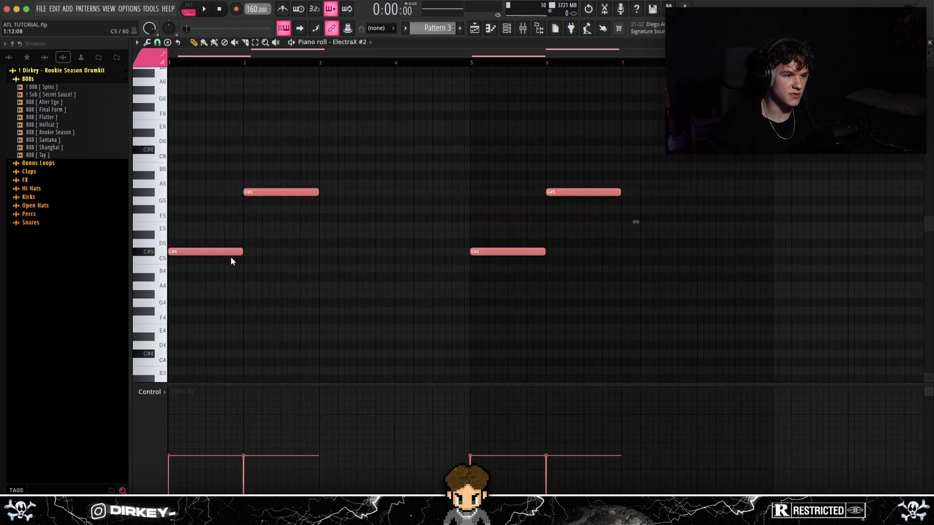
pyautogui.click(507, 31)
pyautogui.click(251, 198)
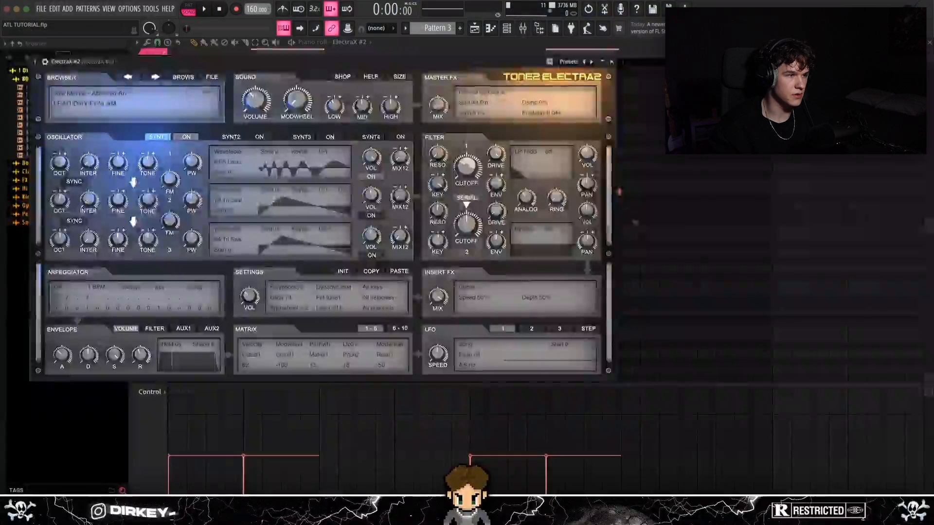
pyautogui.press('Escape')
# Step: Examine the Filter, Volume, Drive and Pan modules of ShaperBox 2 on ElectraX #2, plus the track's next effect
pyautogui.click(523, 29)
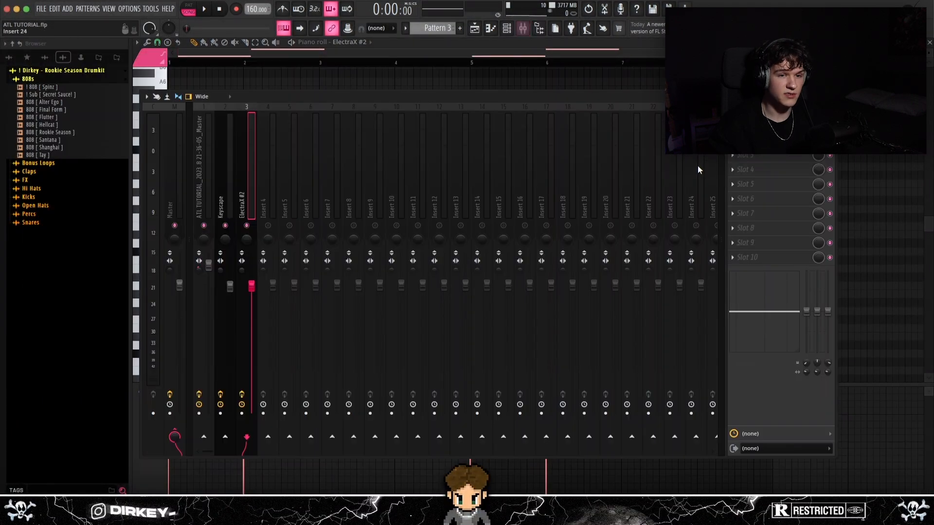
pyautogui.click(769, 126)
pyautogui.moveTo(347, 104); pyautogui.dragTo(277, 97)
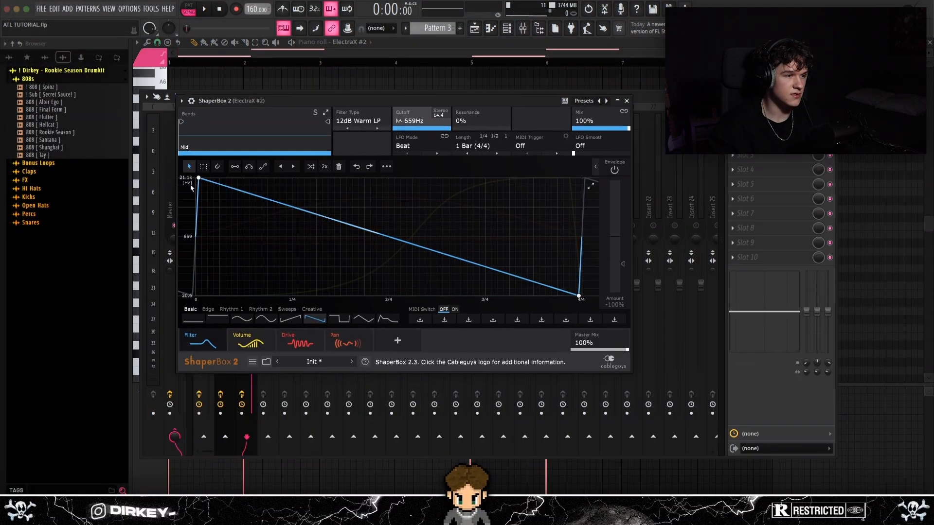
pyautogui.click(248, 342)
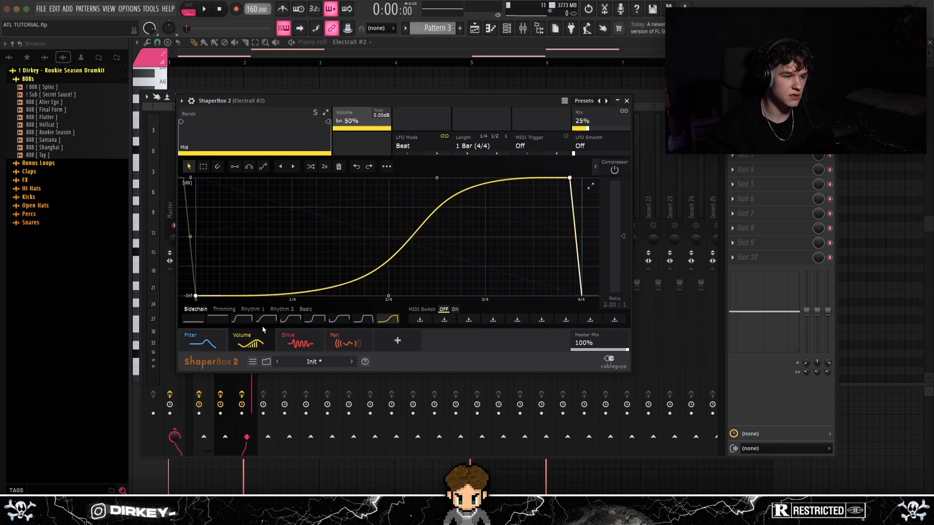
pyautogui.click(292, 338)
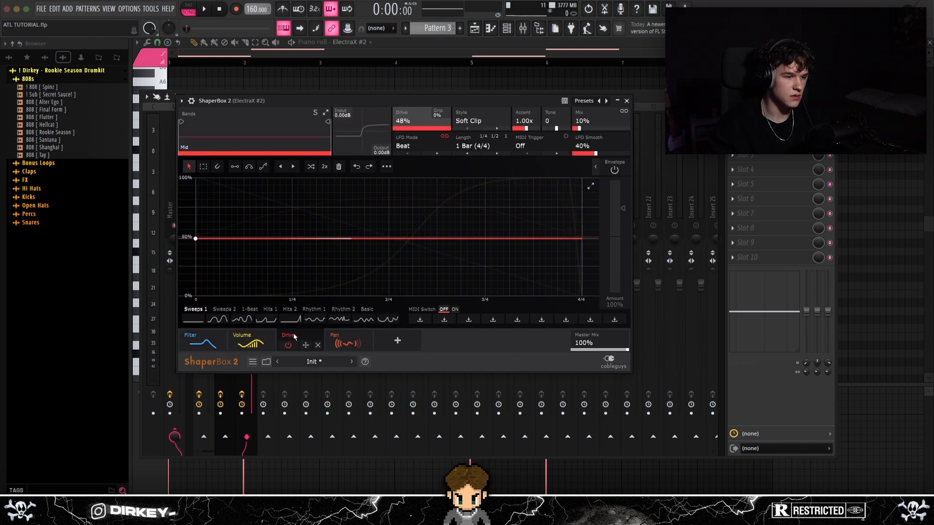
pyautogui.click(337, 339)
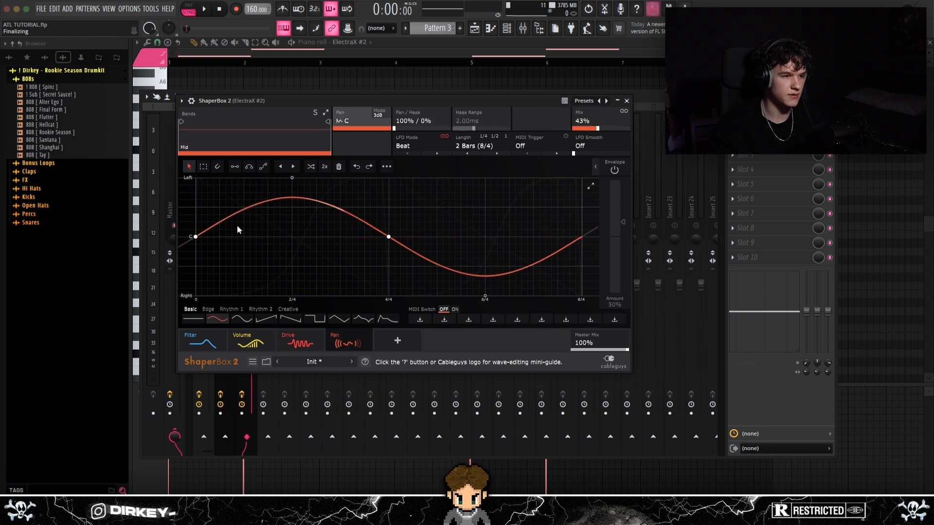
pyautogui.click(627, 100)
pyautogui.click(759, 141)
pyautogui.moveTo(378, 129); pyautogui.dragTo(356, 129)
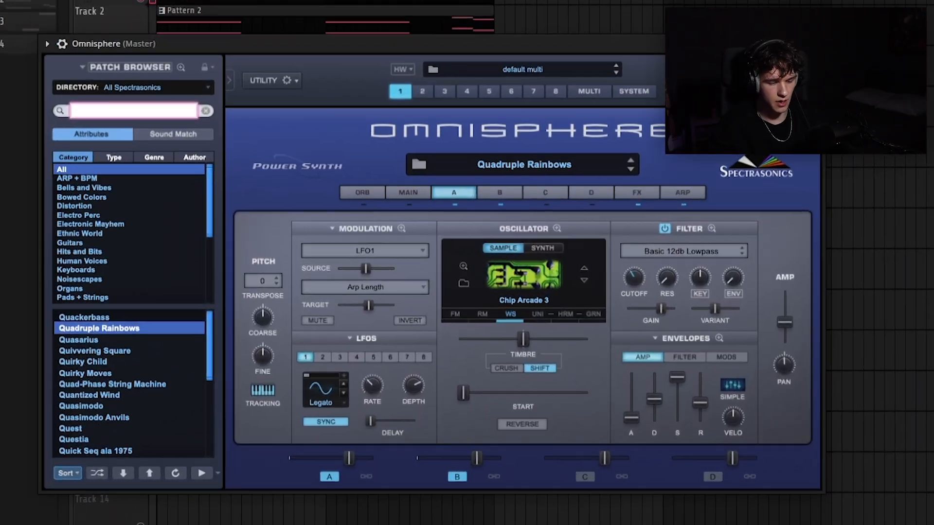
# Step: Search the Omnisphere patch browser for "growler" and load a patch from the results
pyautogui.write('growler')
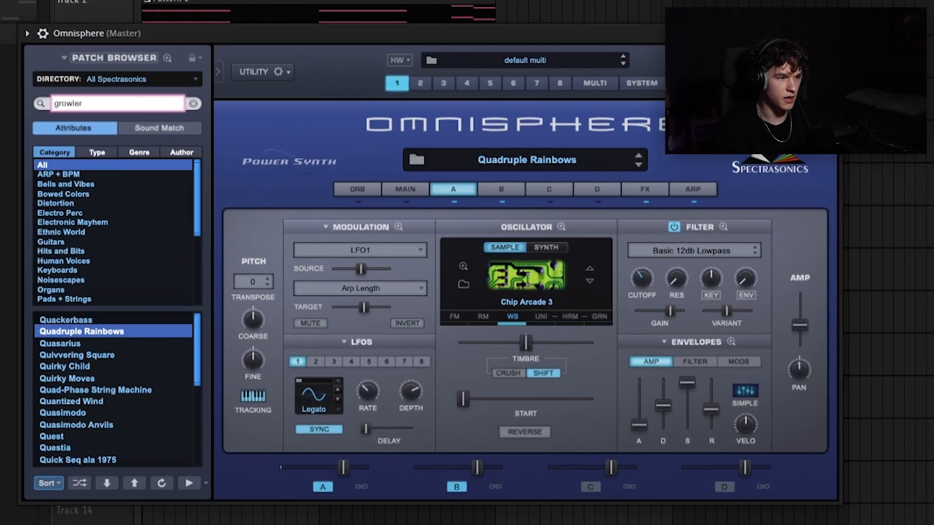
pyautogui.press('Return')
pyautogui.click(99, 355)
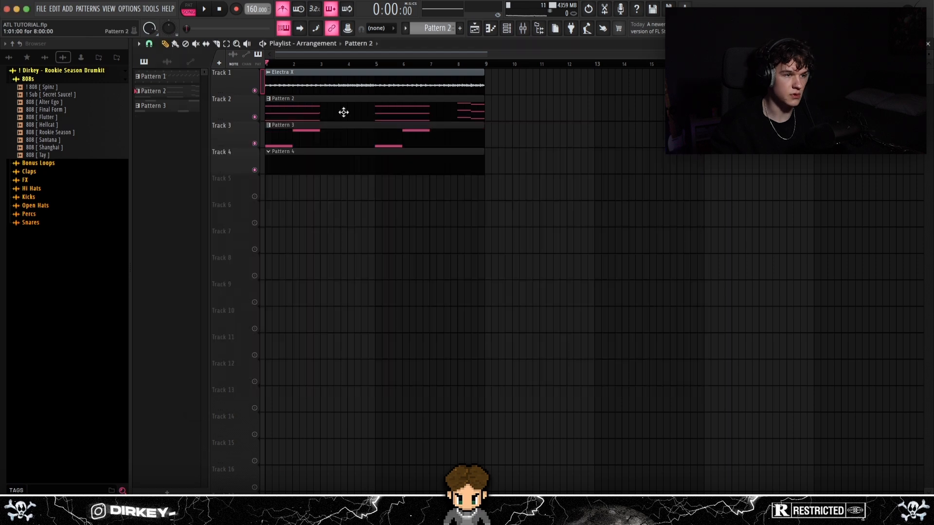
# Step: Open the Keyscape notes of Pattern 2 and select one octave layer across all eight bars
pyautogui.doubleClick(326, 110)
pyautogui.hscroll(-3, 312, 85)
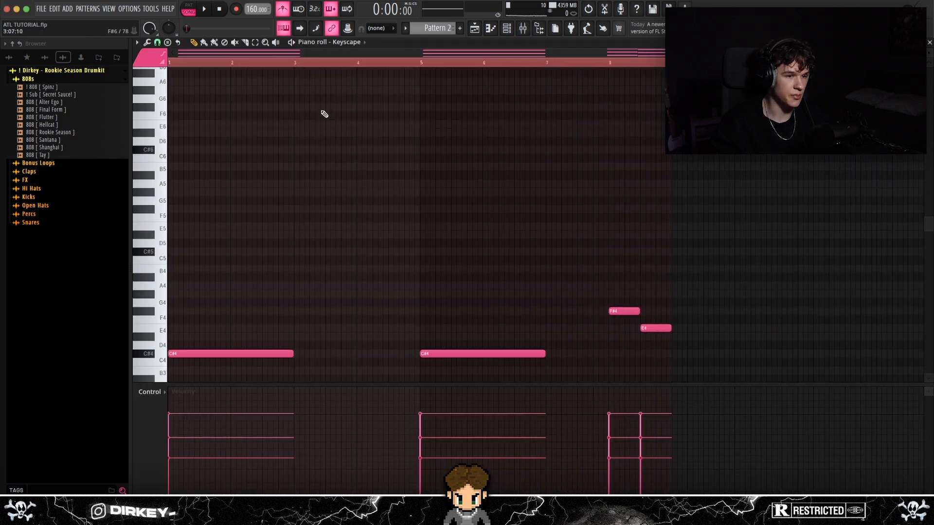
pyautogui.scroll(-5, 209, 149)
pyautogui.moveTo(206, 146); pyautogui.dragTo(734, 248)
pyautogui.press('Escape')
# Step: Paste the Keyscape octave layer into the Omnisphere piano roll of Pattern 4
pyautogui.click(340, 164)
pyautogui.click(508, 29)
pyautogui.rightClick(291, 210)
pyautogui.click(314, 214)
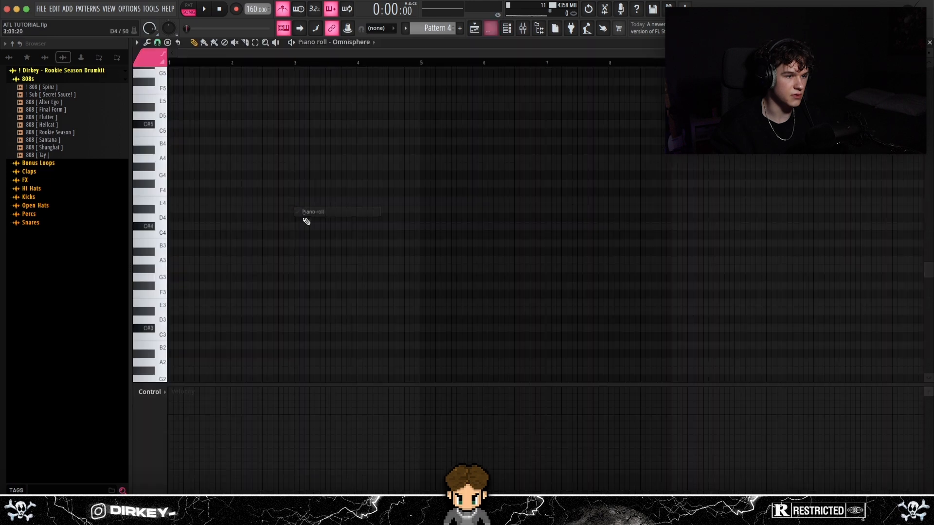
pyautogui.press('super+v')
pyautogui.moveTo(720, 146); pyautogui.dragTo(129, 289)
pyautogui.keyDown('super'); pyautogui.click(221, 256); pyautogui.keyUp('super')
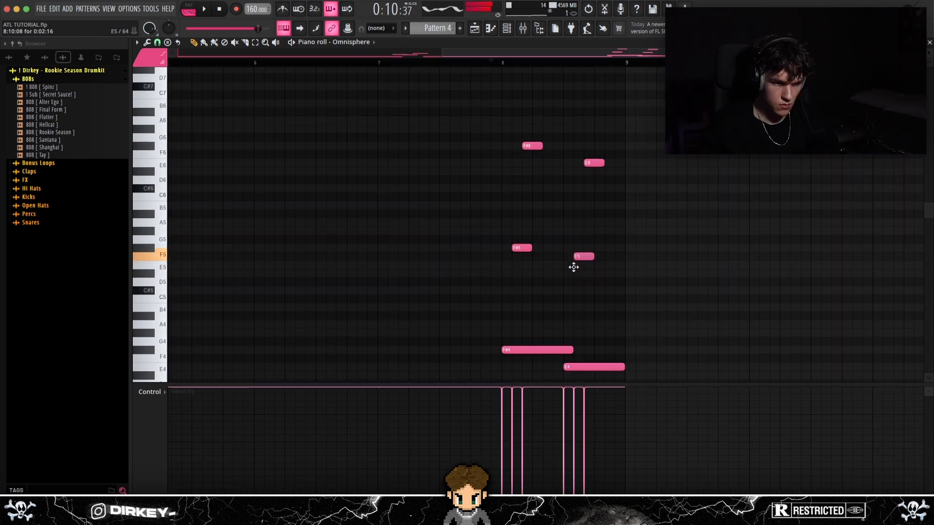
# Step: Lower the F5 fill note at the end of bar 8 to E5 and play Pattern 4 back
pyautogui.moveTo(574, 267); pyautogui.dragTo(573, 275)
pyautogui.press('space')
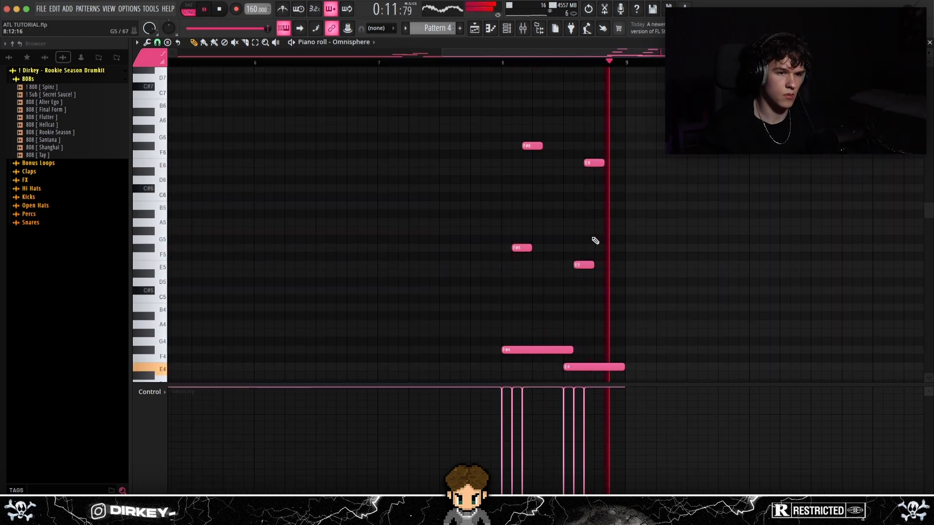
pyautogui.scroll(-4, 504, 51)
pyautogui.scroll(-2, 535, 174)
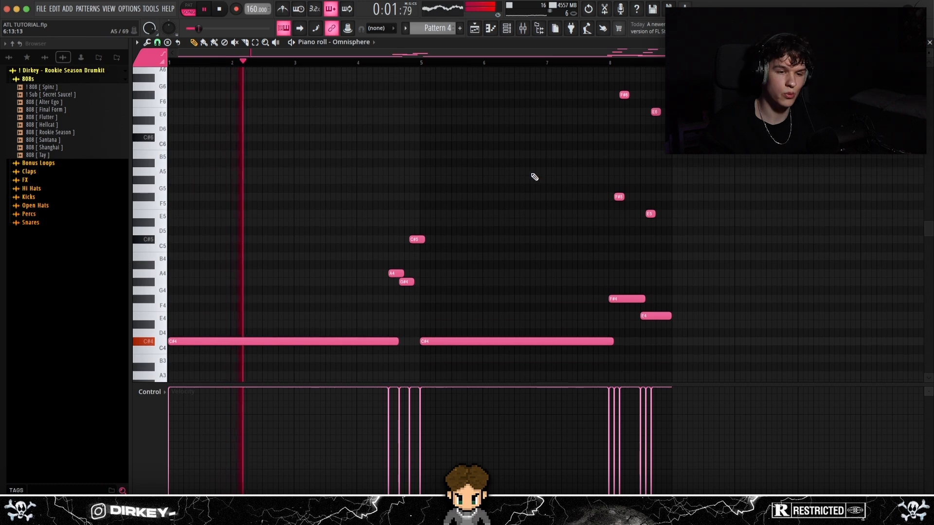
# Step: Route the Omnisphere channel to mixer track 4 and lower that track's volume fader
pyautogui.click(506, 28)
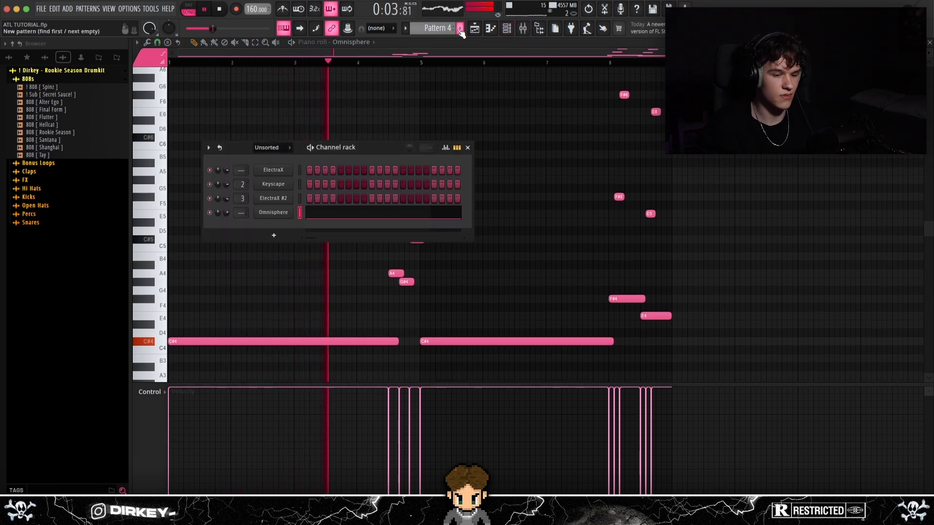
pyautogui.press('super+l')
pyautogui.click(162, 200)
pyautogui.moveTo(273, 285); pyautogui.dragTo(272, 296)
# Step: Add Fruity Parametric EQ 2 to the Omnisphere track and pull its band 7 high shelf to about -18 dB near 2.3 kHz
pyautogui.click(732, 126)
pyautogui.click(872, 218)
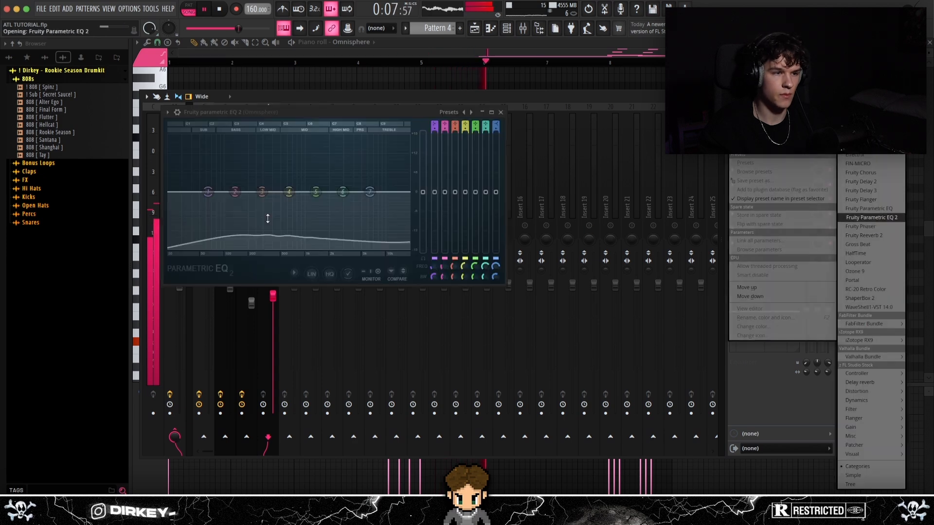
pyautogui.moveTo(370, 192); pyautogui.dragTo(326, 248)
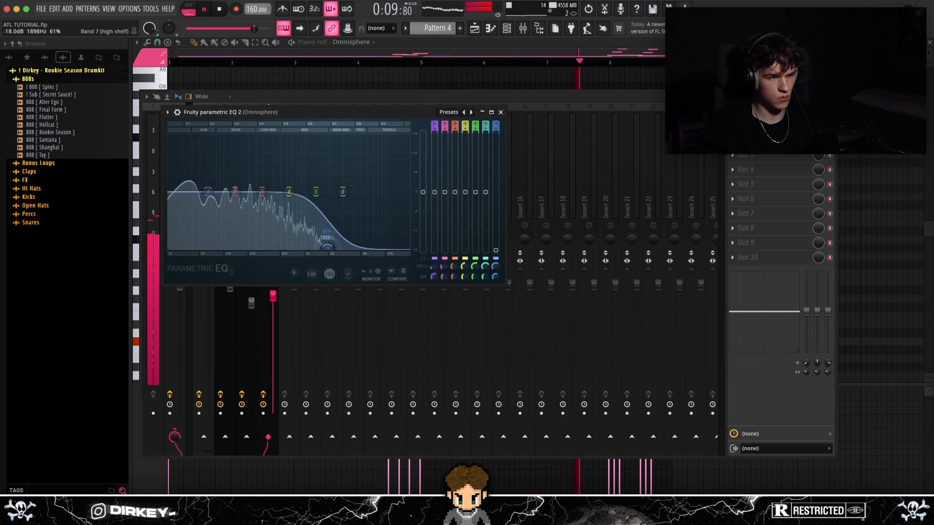
pyautogui.press('Escape')
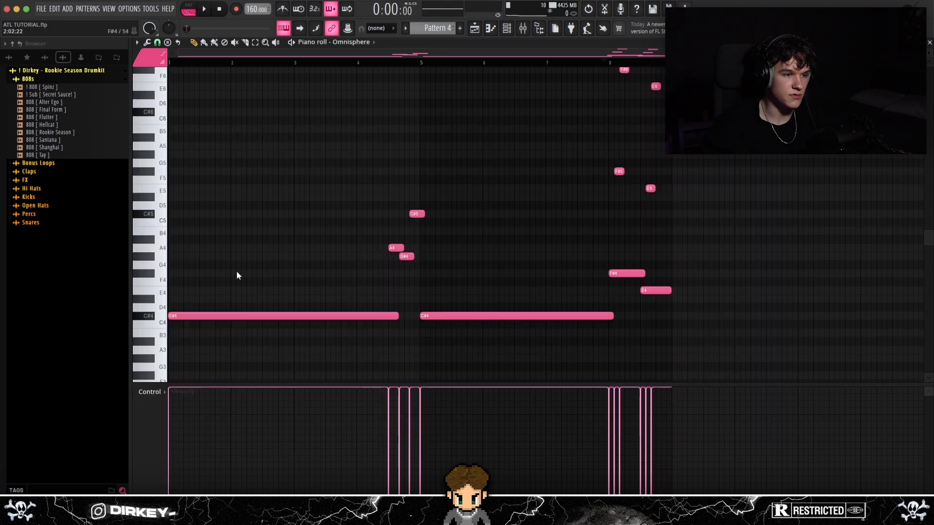
# Step: Review the Omnisphere notes of Pattern 4: the low C#4, F#4 and E4 line, the bar 4 fill and the octave-stacked bar 8 fill
pyautogui.moveTo(234, 272); pyautogui.dragTo(648, 336)
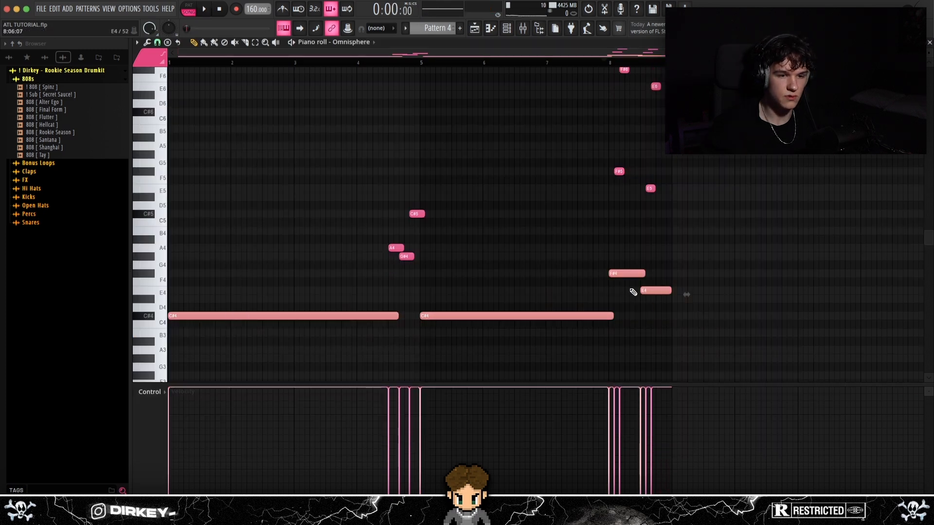
pyautogui.scroll(3, 392, 64)
pyautogui.click(422, 267)
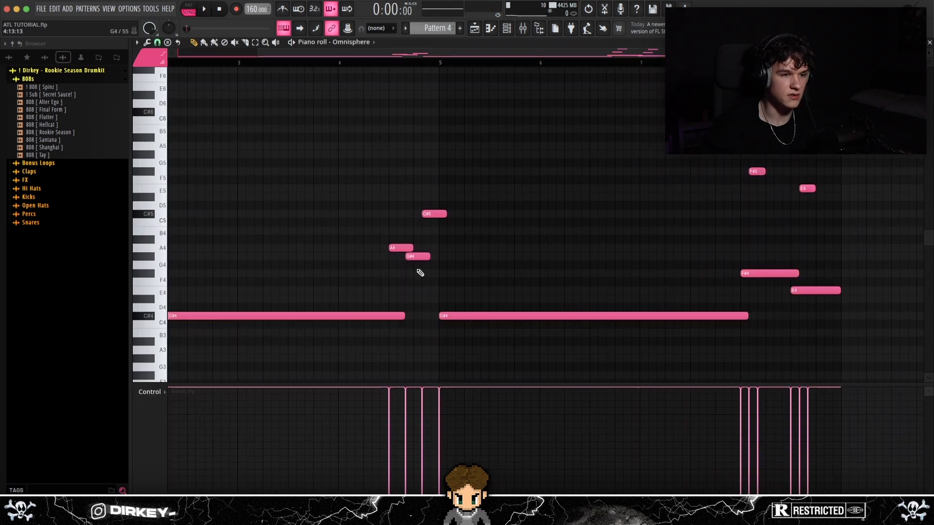
pyautogui.moveTo(361, 167); pyautogui.dragTo(477, 283)
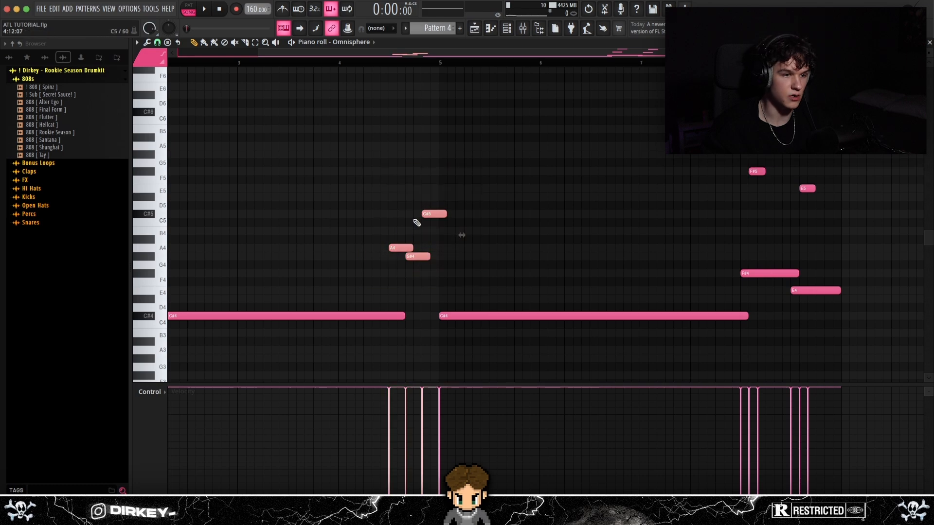
pyautogui.moveTo(340, 193); pyautogui.dragTo(471, 318)
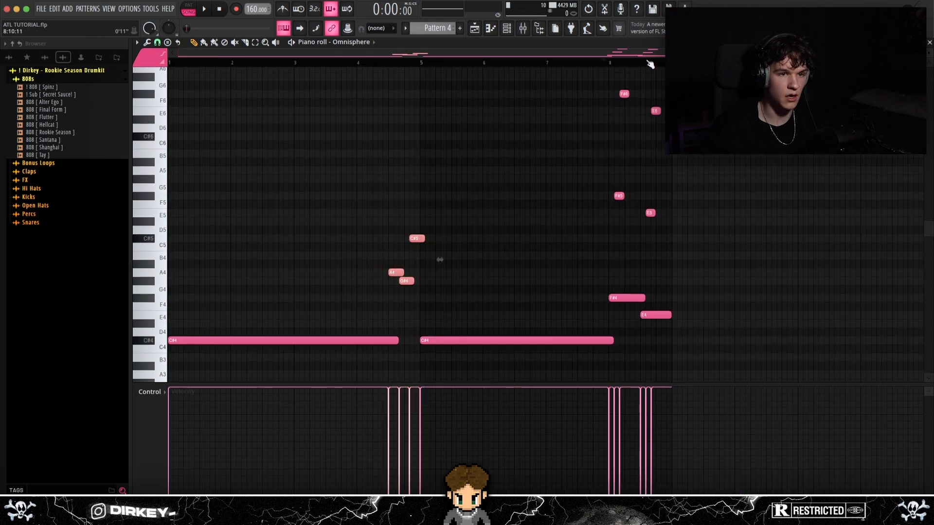
pyautogui.scroll(3, 650, 64)
pyautogui.moveTo(559, 73); pyautogui.dragTo(678, 203)
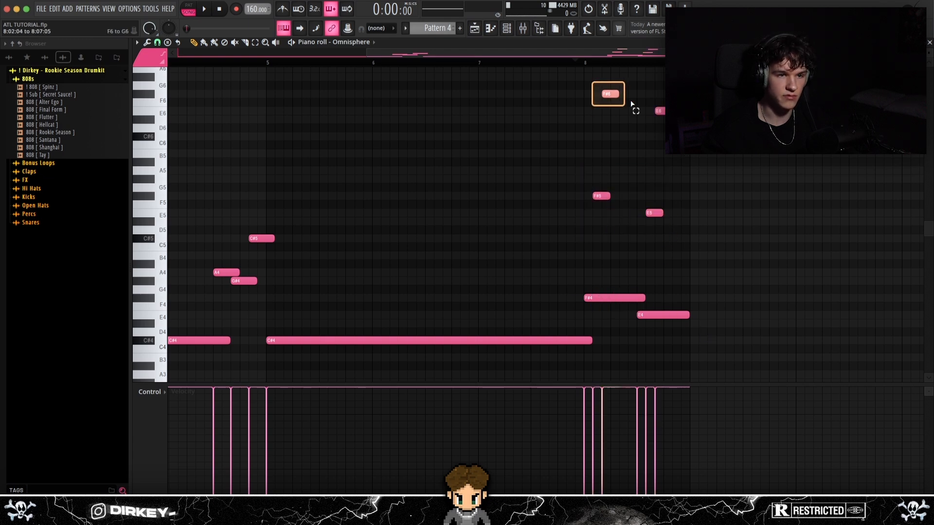
pyautogui.scroll(-2, 599, 75)
pyautogui.moveTo(590, 81); pyautogui.dragTo(633, 317)
pyautogui.moveTo(585, 298); pyautogui.dragTo(694, 163)
# Step: Examine the high cut of Fruity Parametric EQ 2 on the Omnisphere mixer track
pyautogui.click(523, 28)
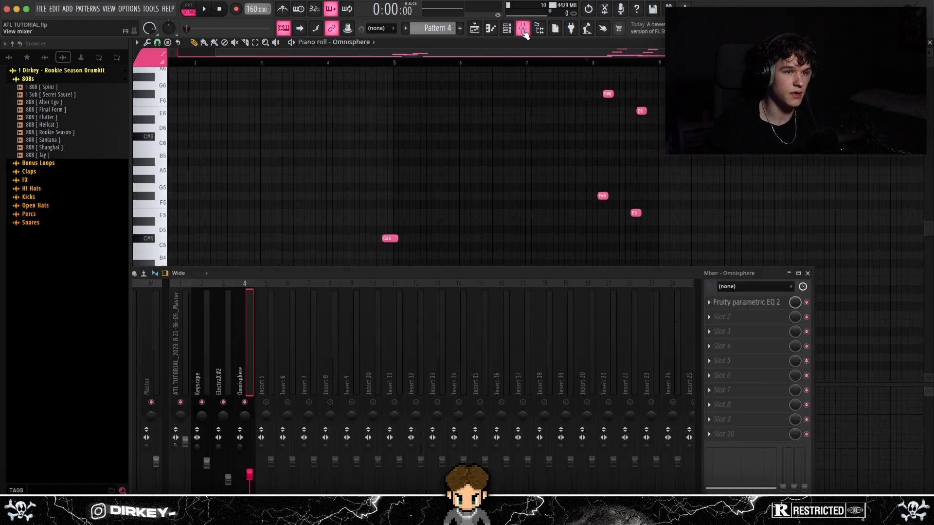
pyautogui.moveTo(323, 276); pyautogui.dragTo(371, 156)
pyautogui.click(782, 184)
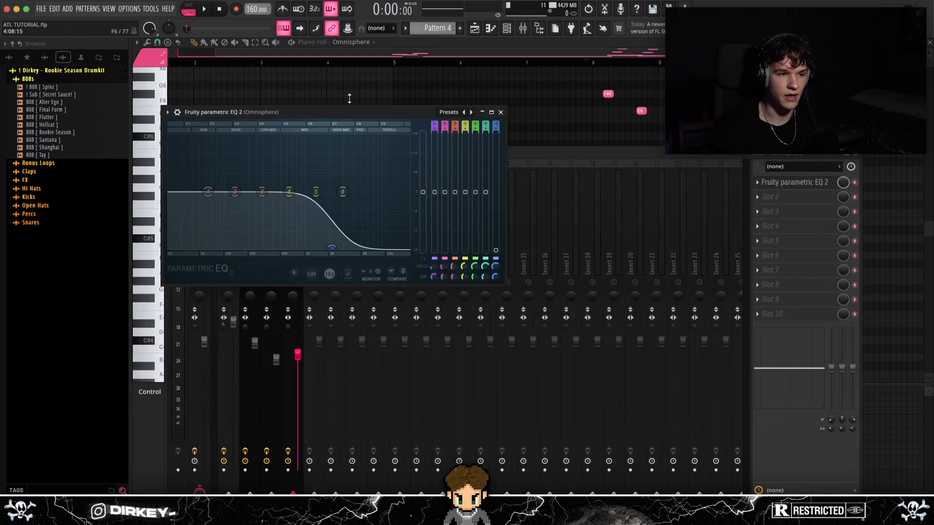
pyautogui.moveTo(341, 110); pyautogui.dragTo(369, 95)
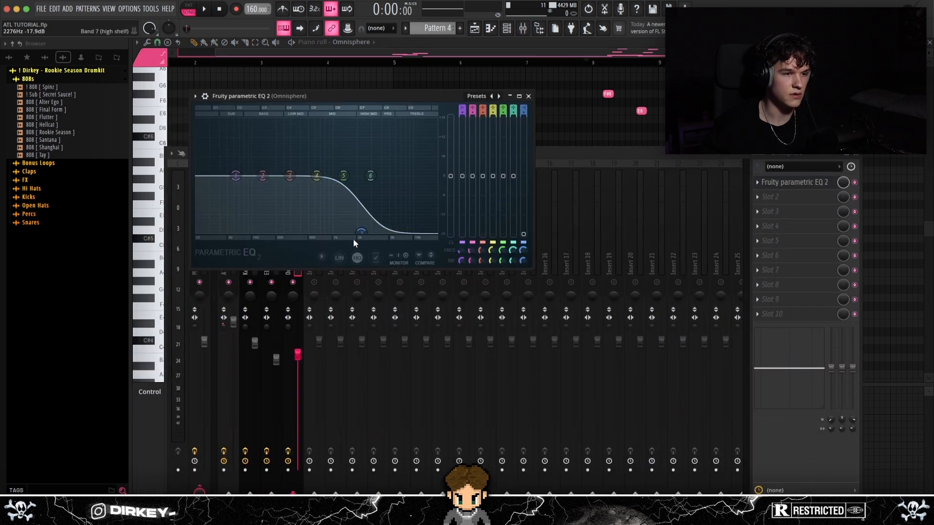
pyautogui.moveTo(319, 94); pyautogui.dragTo(312, 93)
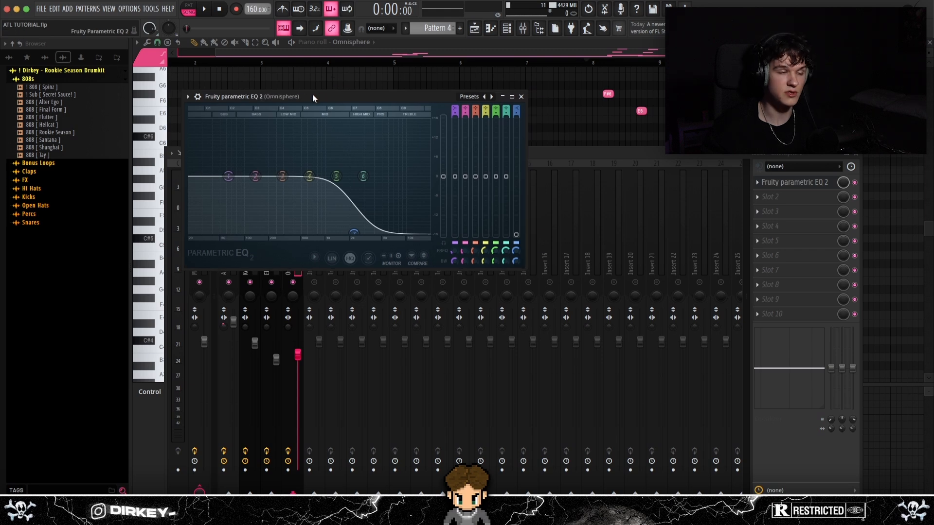
# Step: Place a unique copy of the Electra X audio clip on Track 2 of the playlist, starting at bar 9
pyautogui.press('F5')
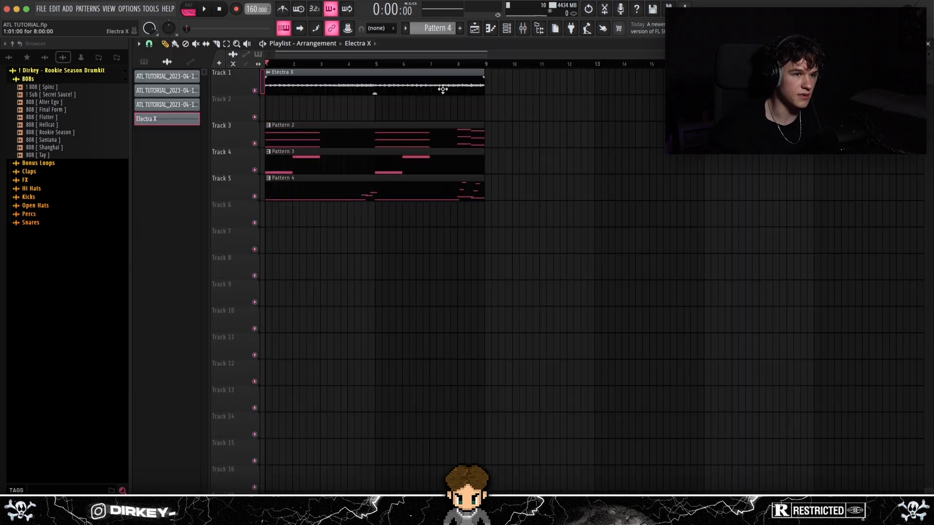
pyautogui.click(489, 103)
pyautogui.click(488, 97)
pyautogui.click(526, 171)
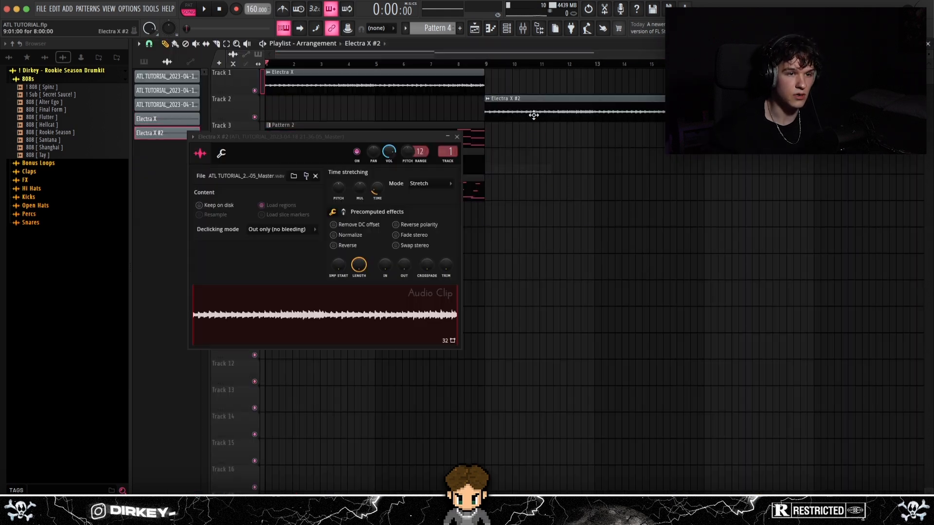
pyautogui.click(458, 138)
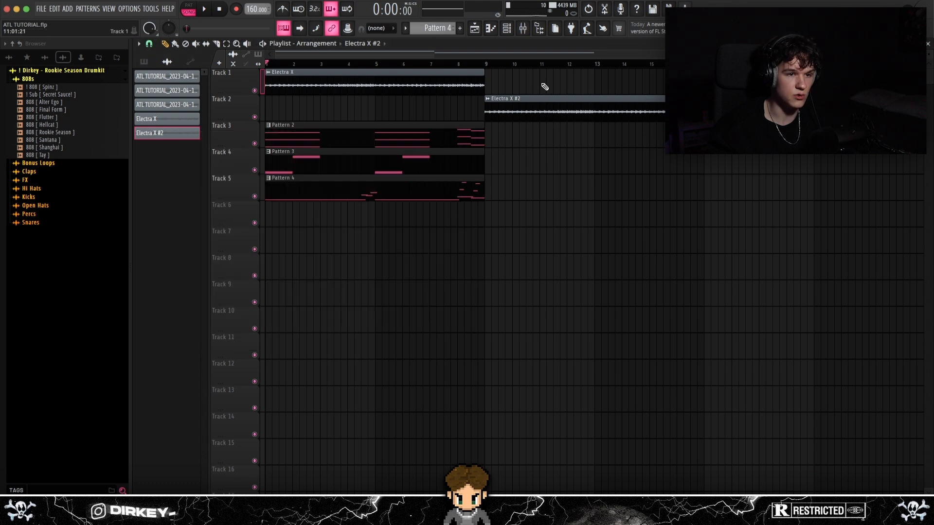
# Step: Compare the Electra X and Electra X #2 clips and check the Tubular clips across both eight-bar sections
pyautogui.click(546, 109)
pyautogui.keyDown('shift'); pyautogui.keyDown('super'); pyautogui.click(412, 83); pyautogui.keyUp('super'); pyautogui.keyUp('shift')
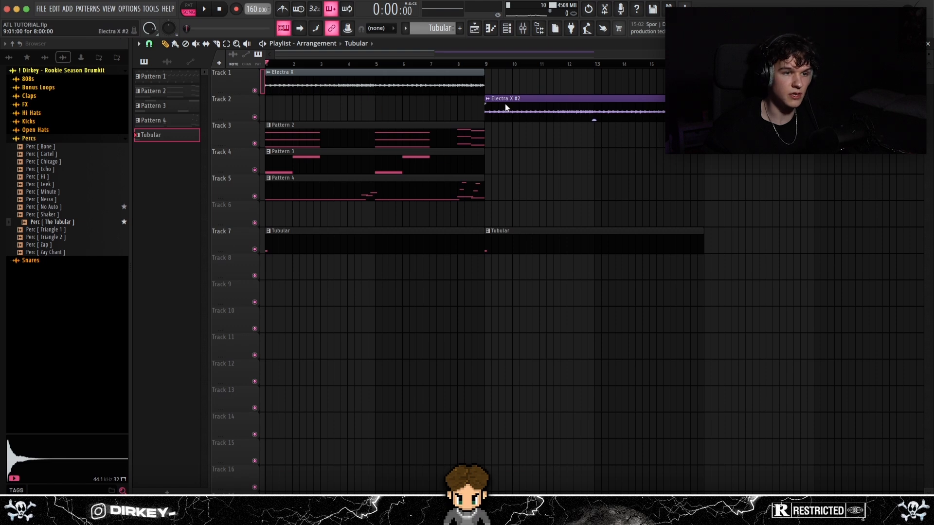
pyautogui.moveTo(303, 85); pyautogui.dragTo(542, 107)
pyautogui.click(428, 240)
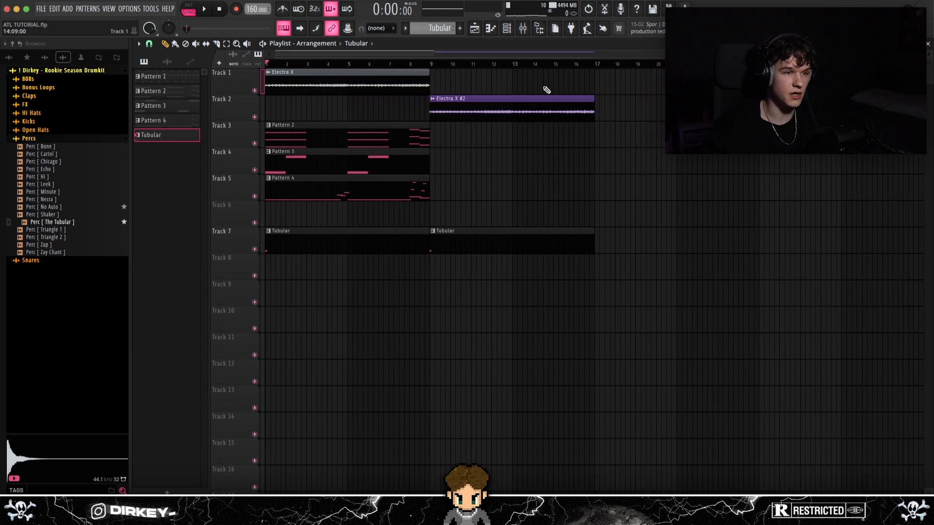
pyautogui.hotkey('ctrl', 'a')
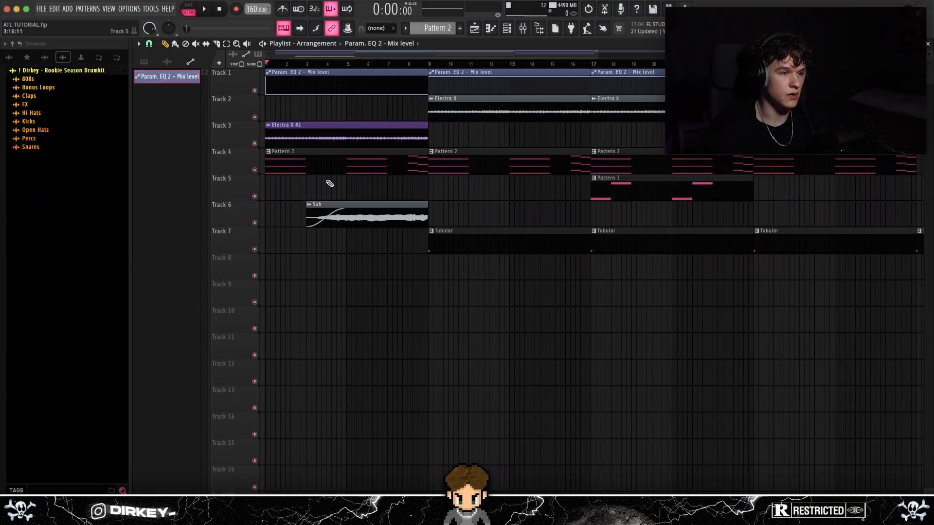
# Step: Inspect the Sub clip's fade-in on Track 6 and play back the intro
pyautogui.moveTo(296, 213); pyautogui.dragTo(353, 235)
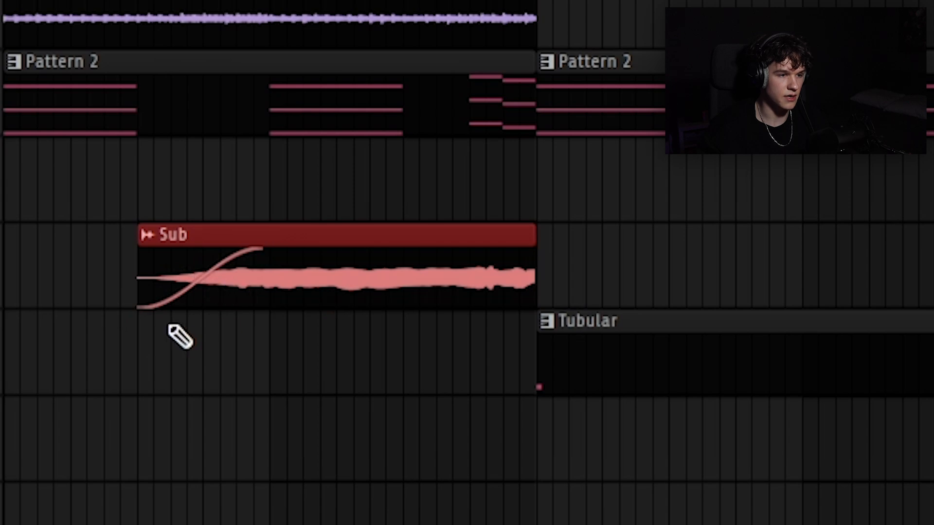
pyautogui.keyDown('ctrl'); pyautogui.click(173, 326); pyautogui.keyUp('ctrl')
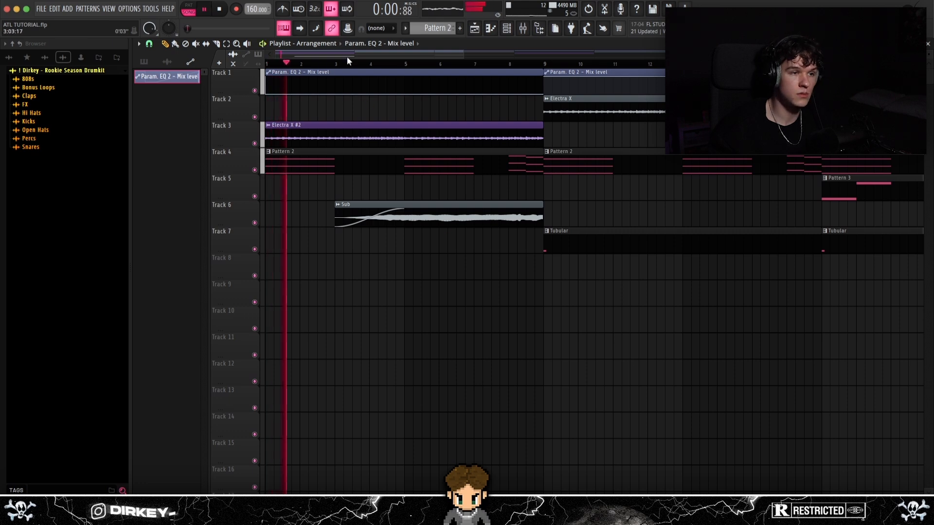
pyautogui.scroll(3, 344, 67)
pyautogui.keyDown('ctrl'); pyautogui.moveTo(297, 206); pyautogui.dragTo(511, 245); pyautogui.keyUp('ctrl')
pyautogui.keyDown('ctrl'); pyautogui.click(541, 249); pyautogui.keyUp('ctrl')
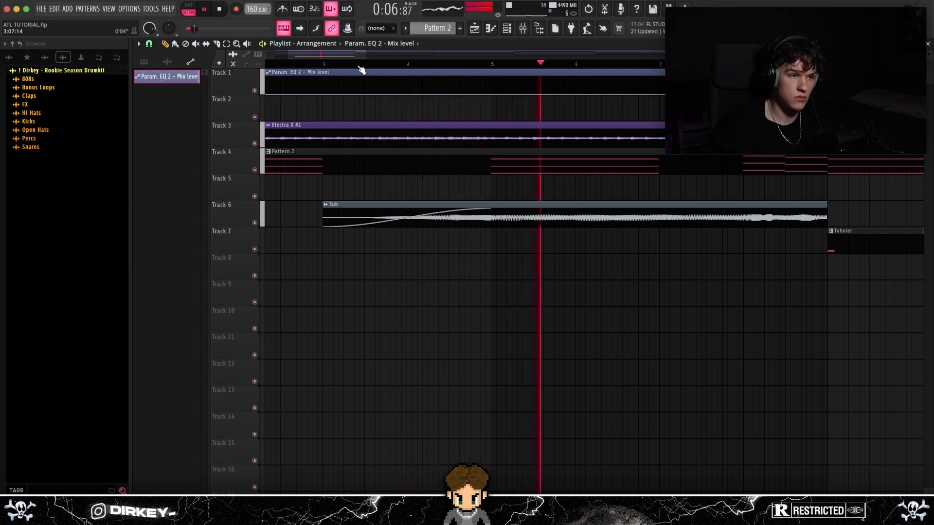
pyautogui.press('space')
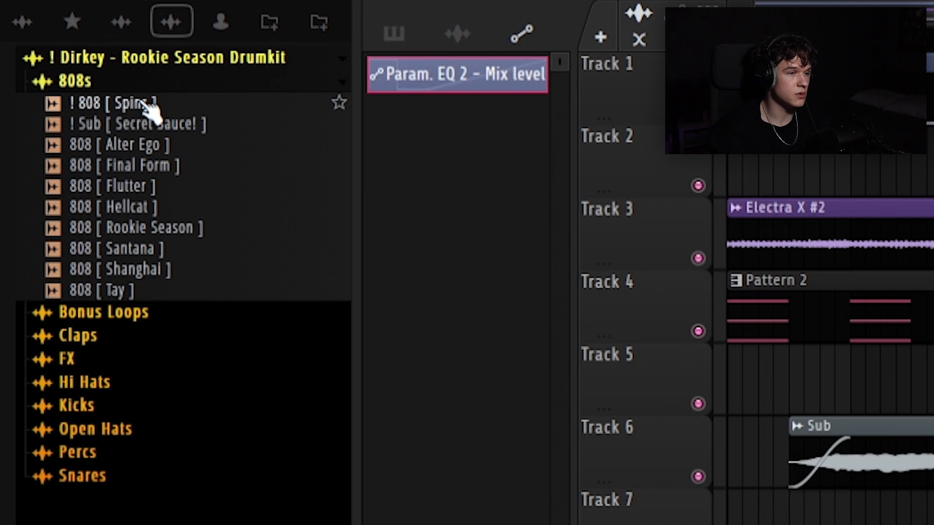
# Step: Browse the 808s and the other sample folders of the Rookie Season Drumkit
pyautogui.moveTo(71, 187); pyautogui.dragTo(74, 64)
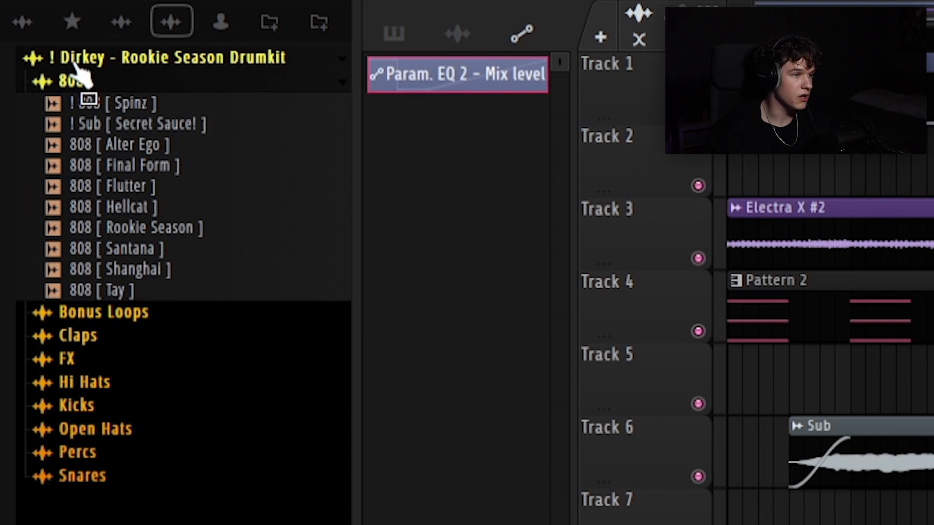
pyautogui.moveTo(136, 395); pyautogui.dragTo(99, 347)
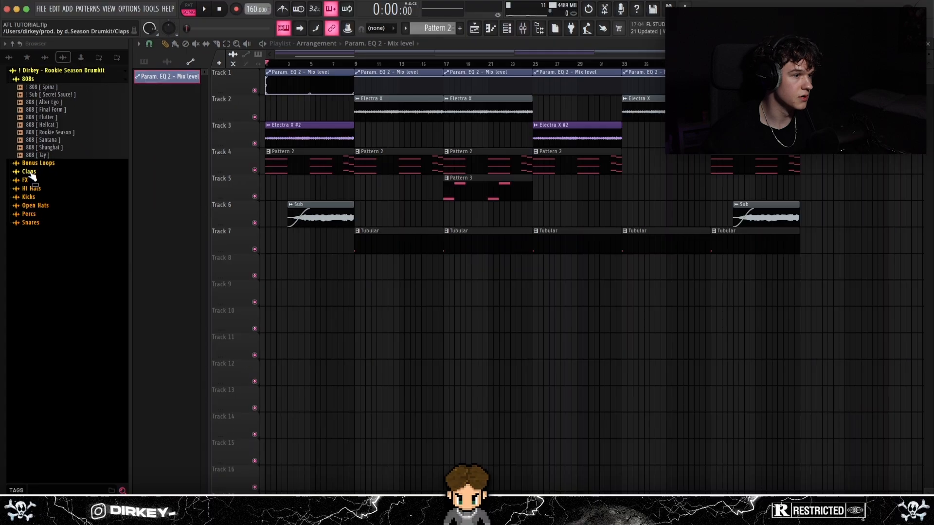
pyautogui.click(99, 58)
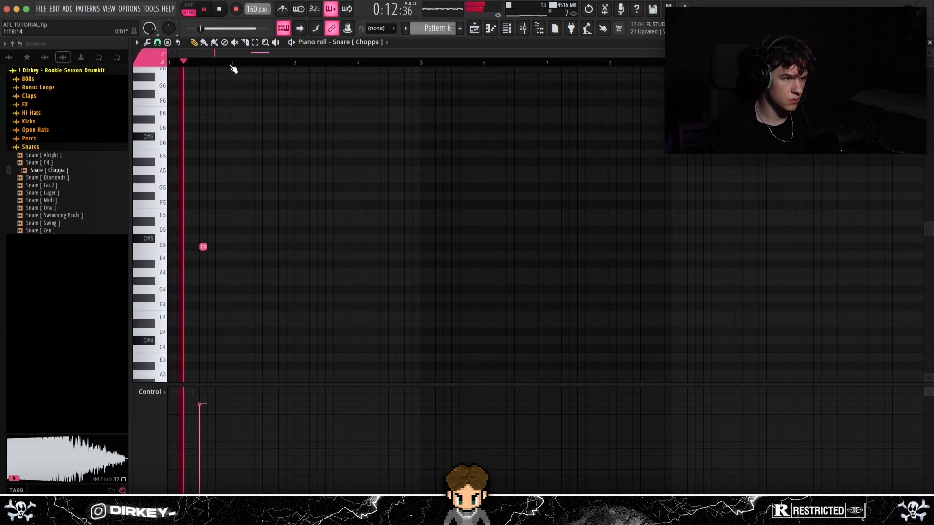
# Step: Repeat the Snare [ Choppa ] hit in every bar of the eight-bar Pattern 6 and transpose all hits down to B4
pyautogui.hotkey('ctrl', 'a')
pyautogui.hotkey('ctrl', 'b')
pyautogui.hotkey('ctrl', 'b')
pyautogui.hotkey('ctrl', 'b')
pyautogui.hotkey('ctrl', 'b')
pyautogui.hotkey('ctrl', 'b')
pyautogui.hotkey('ctrl', 'b')
pyautogui.hotkey('ctrl', 'b')
pyautogui.hotkey('ctrl', 'd')
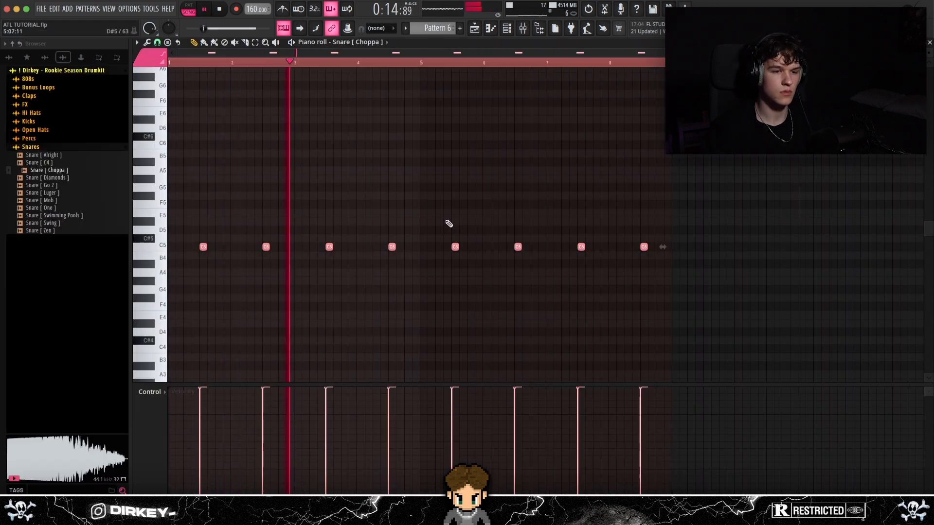
pyautogui.hotkey('shift', 'Down')
# Step: Add Hi Hat [ Roll Out V2 ] from the Heaven Sent Drumkit to the channel rack and bring up its Pattern 6 notes
pyautogui.click(507, 28)
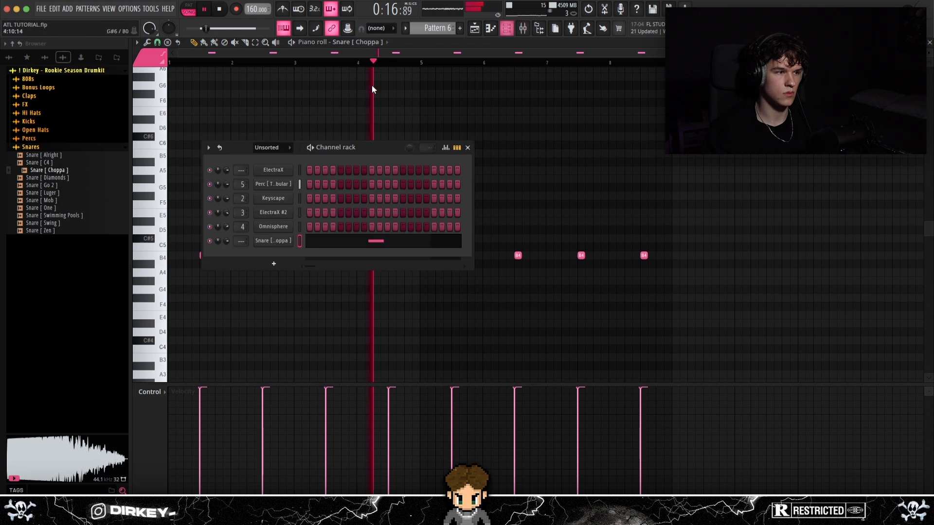
pyautogui.click(99, 57)
pyautogui.click(39, 127)
pyautogui.moveTo(63, 136); pyautogui.dragTo(288, 257)
pyautogui.rightClick(288, 255)
pyautogui.click(411, 285)
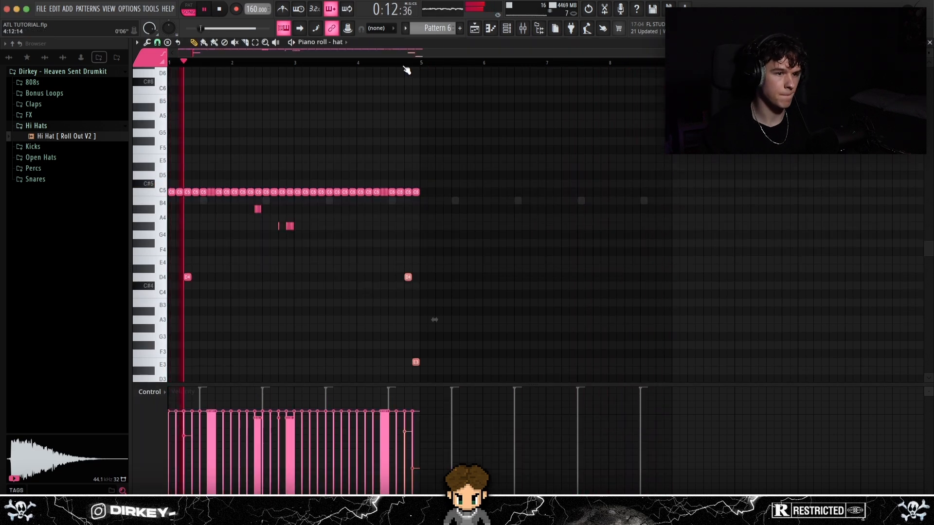
# Step: Show the Pan values of the hi-hat notes and inspect the D4 and E3 notes at the end of bar 4
pyautogui.scroll(5, 404, 66)
pyautogui.click(150, 392)
pyautogui.click(157, 409)
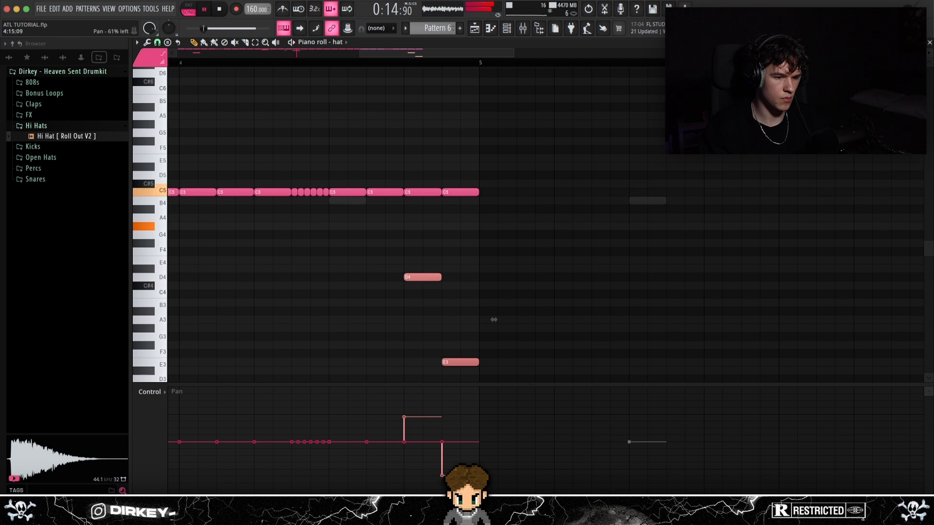
pyautogui.scroll(-5, 323, 67)
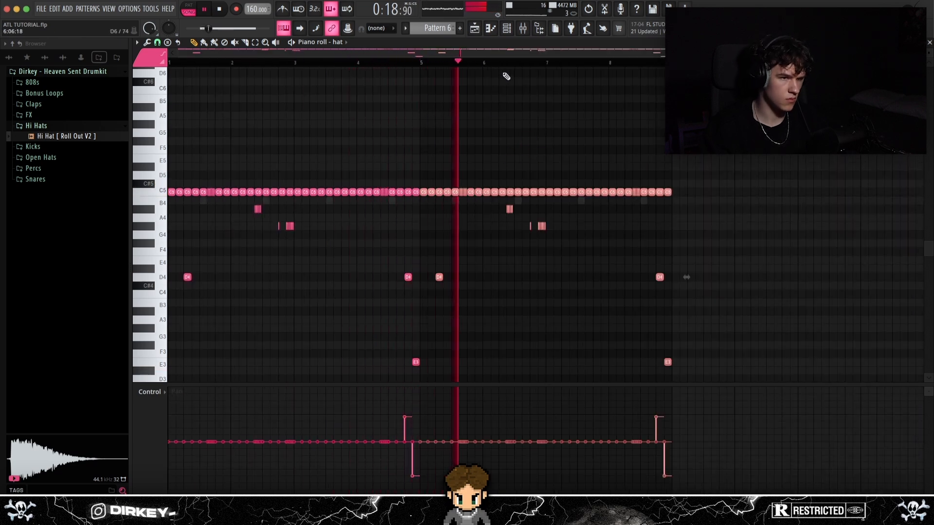
# Step: Transpose the hi-hat roll in bar 8 of Pattern 6 down one semitone to B4
pyautogui.scroll(4, 487, 66)
pyautogui.scroll(-4, 487, 67)
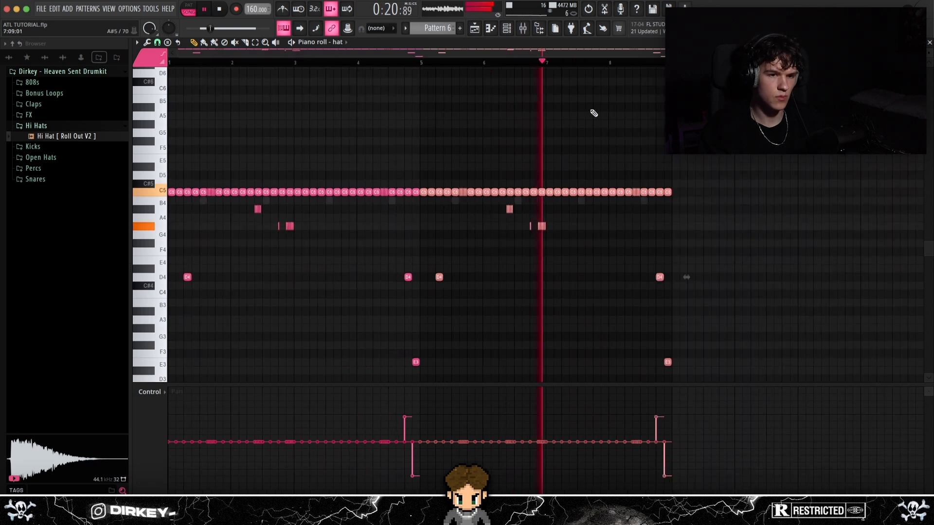
pyautogui.moveTo(633, 186); pyautogui.dragTo(645, 202)
pyautogui.hotkey('shift', 'Down')
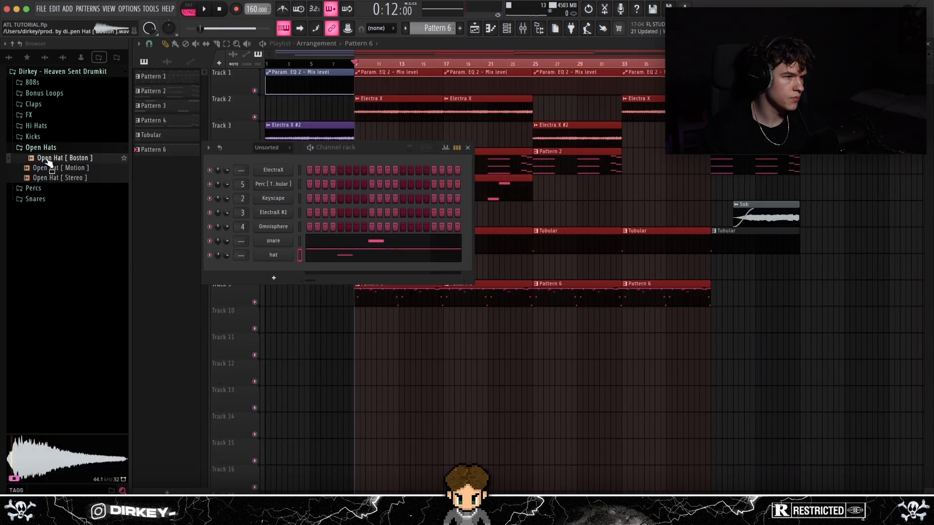
# Step: Audition the Motion and Stereo open hats, add Open Hat [ Stereo ] to the channel rack and open its piano roll
pyautogui.click(48, 168)
pyautogui.click(50, 178)
pyautogui.moveTo(59, 182); pyautogui.dragTo(273, 274)
pyautogui.rightClick(288, 267)
pyautogui.click(298, 268)
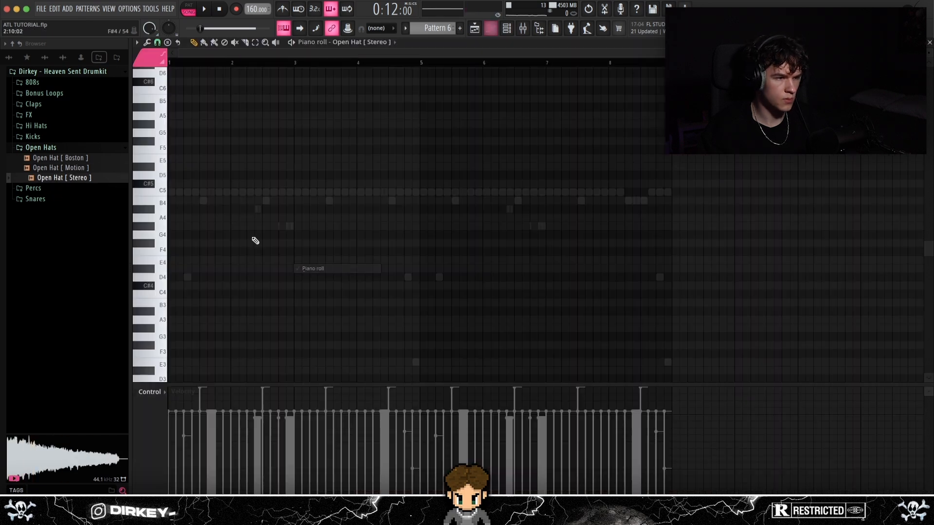
# Step: Place C5 open-hat hits on beats 1 and 4 of bar 1 and duplicate the four-bar section from bar 5
pyautogui.click(219, 192)
pyautogui.moveTo(170, 63); pyautogui.dragTo(421, 66)
pyautogui.hotkey('ctrl', 'b')
pyautogui.hotkey('ctrl', 'd')
# Step: Rename the Open Hat [ Stereo ] channel to open
pyautogui.press('F6')
pyautogui.press('F2')
pyautogui.write('open')
pyautogui.press('Return')
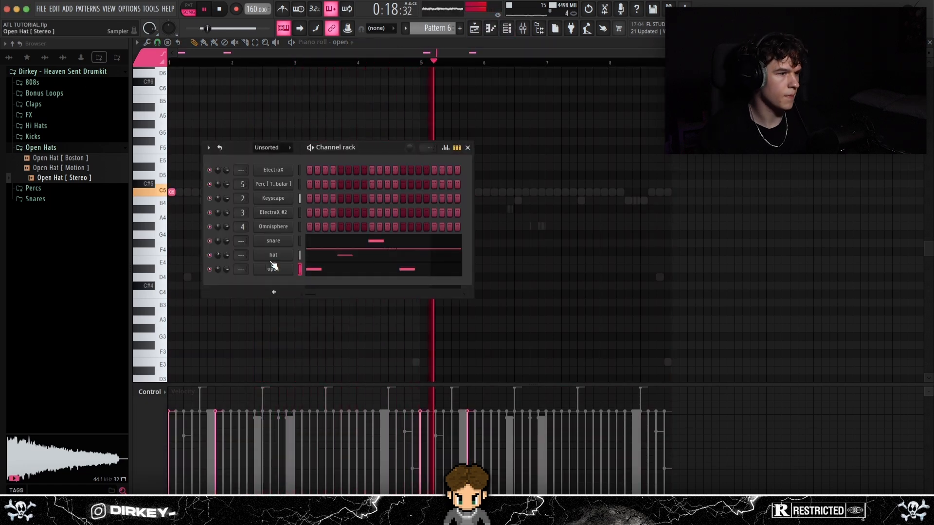
# Step: Add Open Hat [ Motion ] to the channel rack and place a C5 hit around beat 3 of bar 8
pyautogui.click(65, 168)
pyautogui.moveTo(65, 173); pyautogui.dragTo(275, 290)
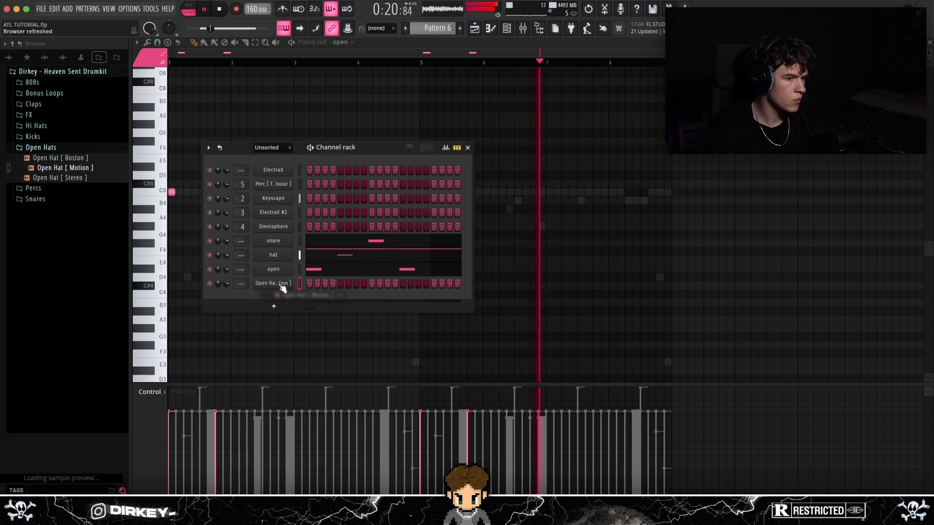
pyautogui.press('F6')
pyautogui.click(644, 192)
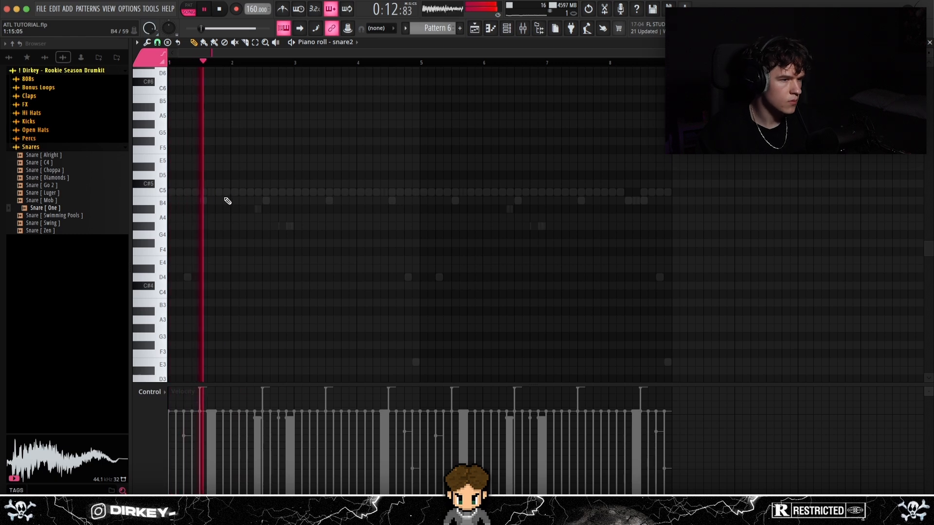
# Step: Place C5 snare2 hits late in bar 1, early in bar 2 and at the end of bar 4, then repeat them from bar 5
pyautogui.click(226, 192)
pyautogui.click(243, 192)
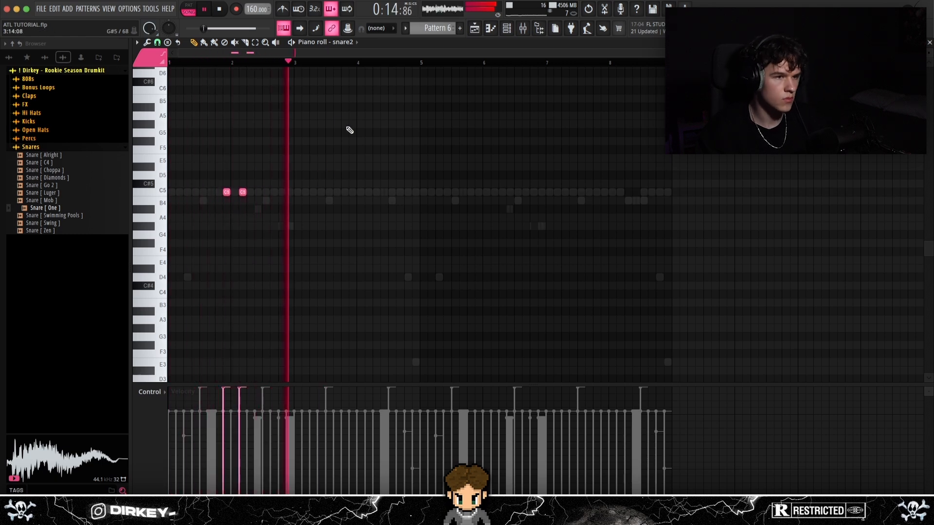
pyautogui.click(416, 192)
pyautogui.hotkey('ctrl', 'a')
pyautogui.hotkey('ctrl', 'b')
pyautogui.hotkey('ctrl', 'd')
pyautogui.scroll(2, 480, 63)
pyautogui.scroll(-2, 633, 74)
pyautogui.click(509, 31)
pyautogui.moveTo(247, 147); pyautogui.dragTo(218, 147)
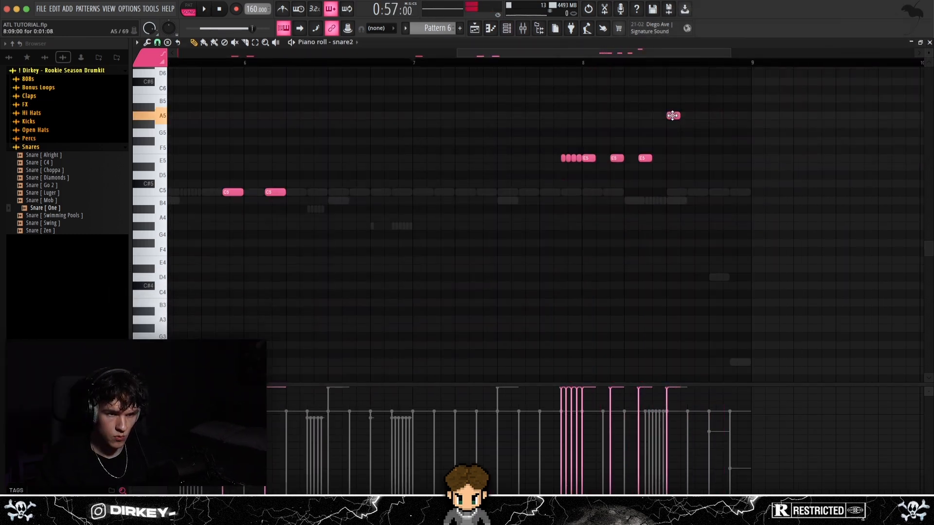
pyautogui.press('space')
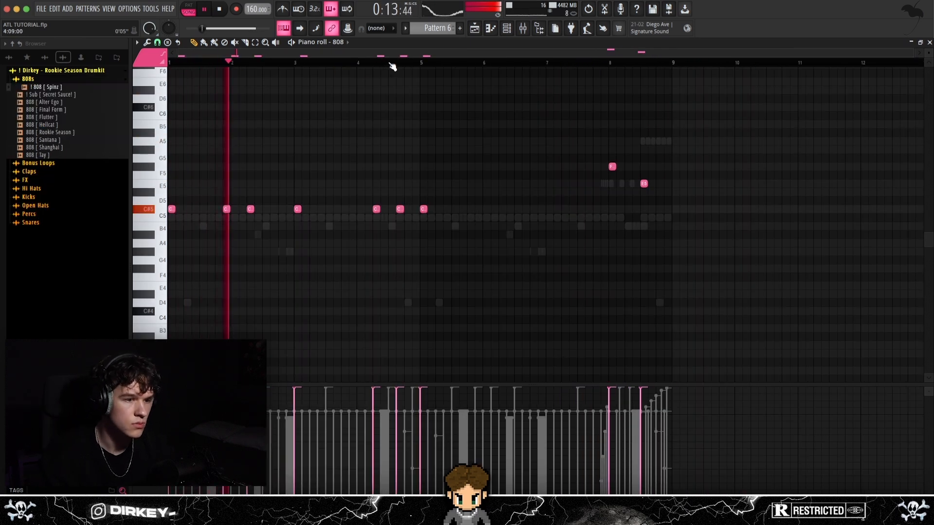
# Step: Add G#5 and C#6 notes to the 808 at the end of bar 4 and lower the velocity of the C#5 before them
pyautogui.scroll(3, 393, 66)
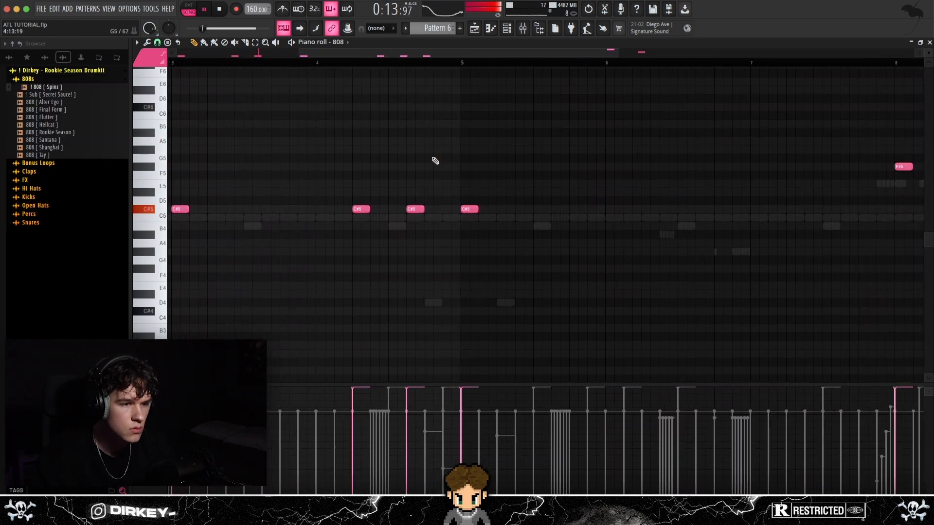
pyautogui.moveTo(459, 94); pyautogui.dragTo(416, 214)
pyautogui.click(408, 421)
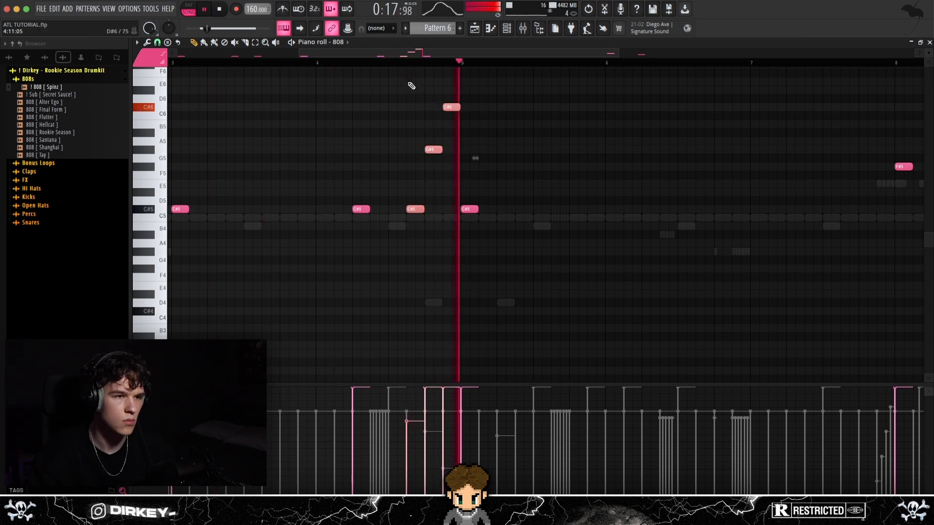
# Step: Copy the 808's opening C#5 notes from bars 1 to 3 so the rhythm repeats from bar 5
pyautogui.scroll(-3, 387, 66)
pyautogui.moveTo(172, 210); pyautogui.dragTo(423, 211)
pyautogui.rightClick(443, 173)
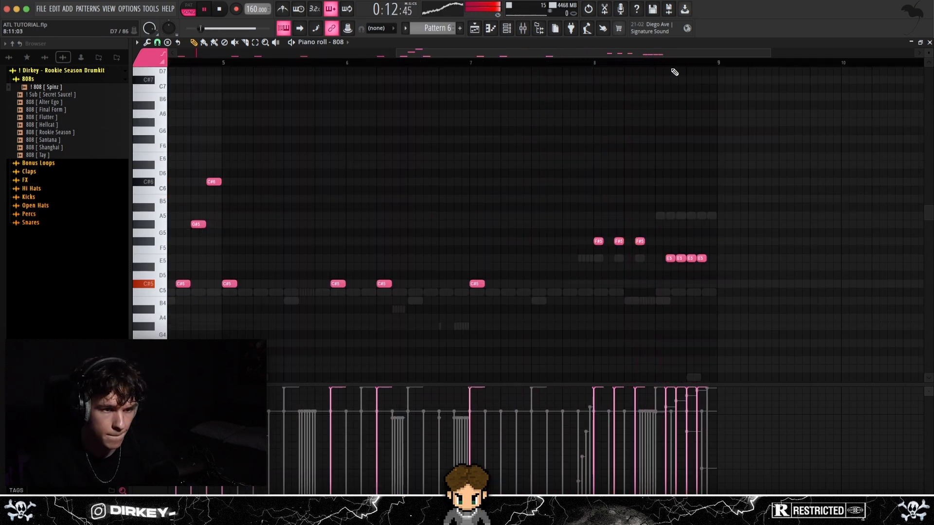
# Step: Stretch the 808 notes to meet one another with Quick legato and delete the extra note at bar 9
pyautogui.scroll(2, 675, 72)
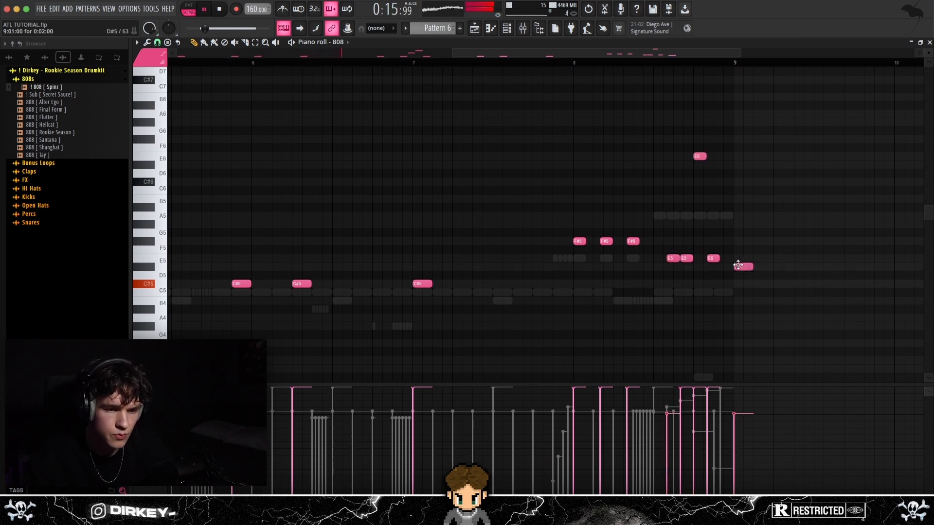
pyautogui.hotkey('ctrl', 'l')
pyautogui.rightClick(757, 258)
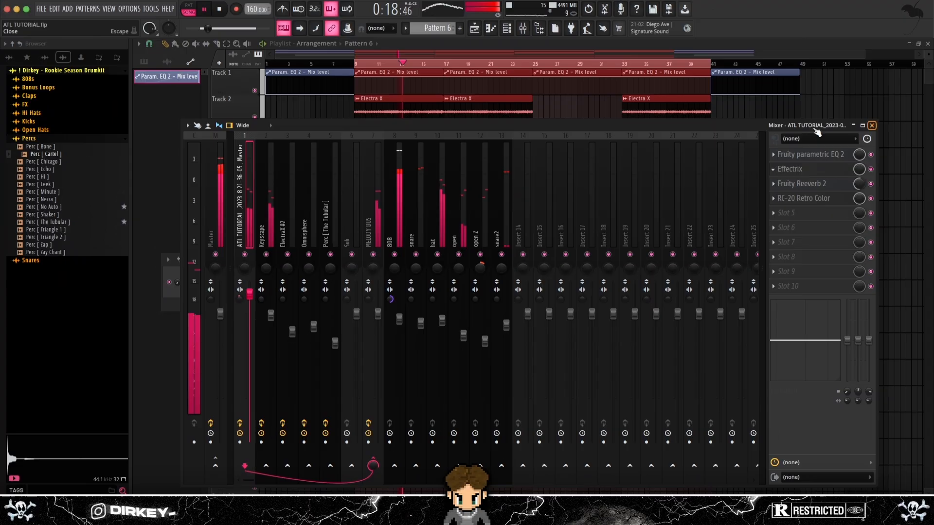
# Step: Close the mixer and toggle the mute switches of the instrument and drum channels in the channel rack
pyautogui.click(872, 126)
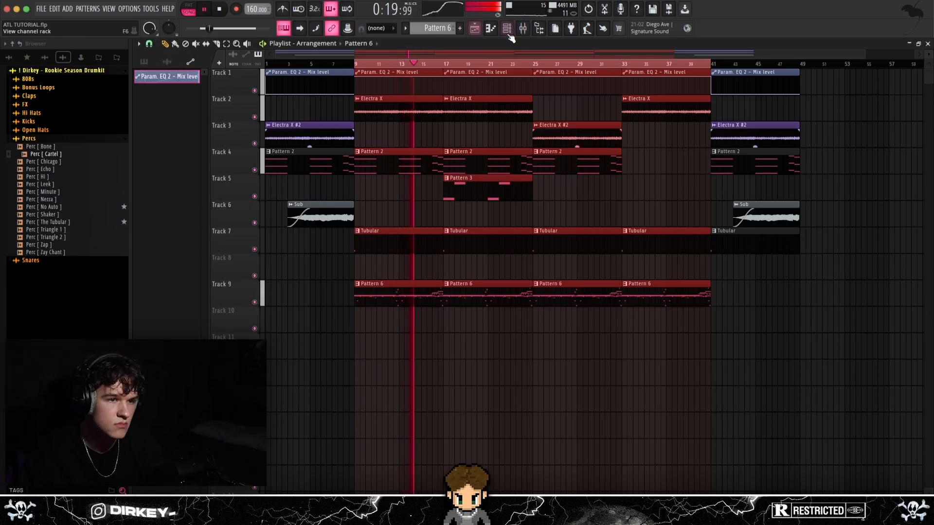
pyautogui.click(231, 270)
pyautogui.moveTo(209, 264); pyautogui.dragTo(210, 165)
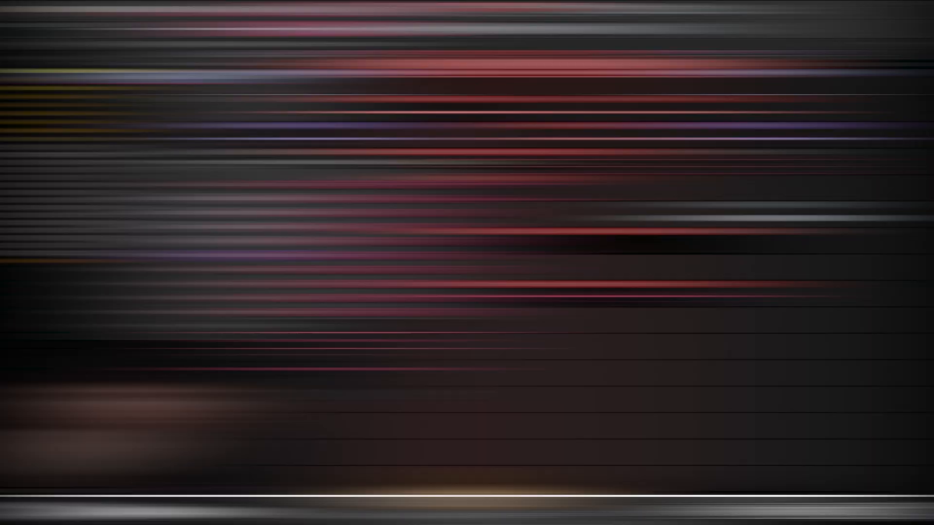